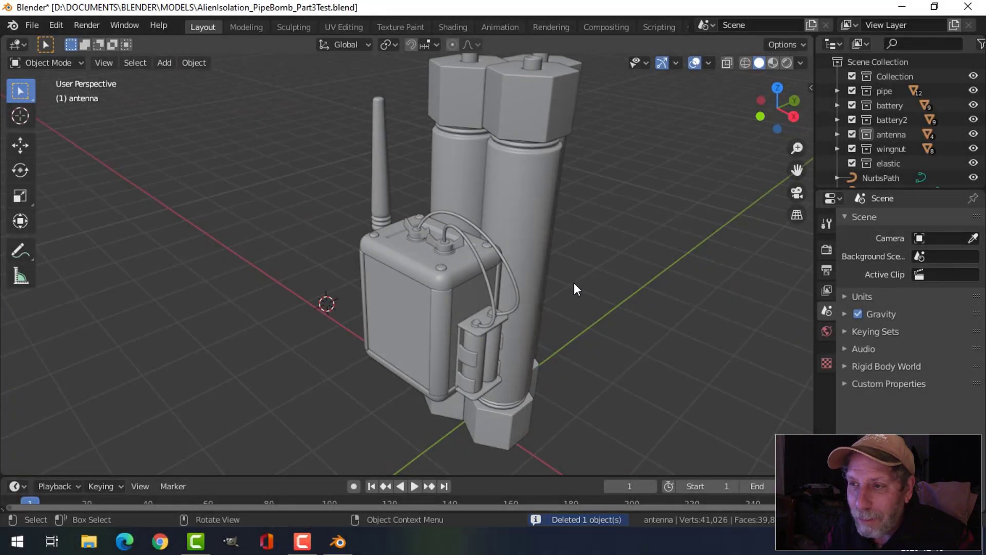
# Add a new plane to the scene at the front of the battery box.
pyautogui.moveTo(574, 282); pyautogui.dragTo(561, 284, button='middle')
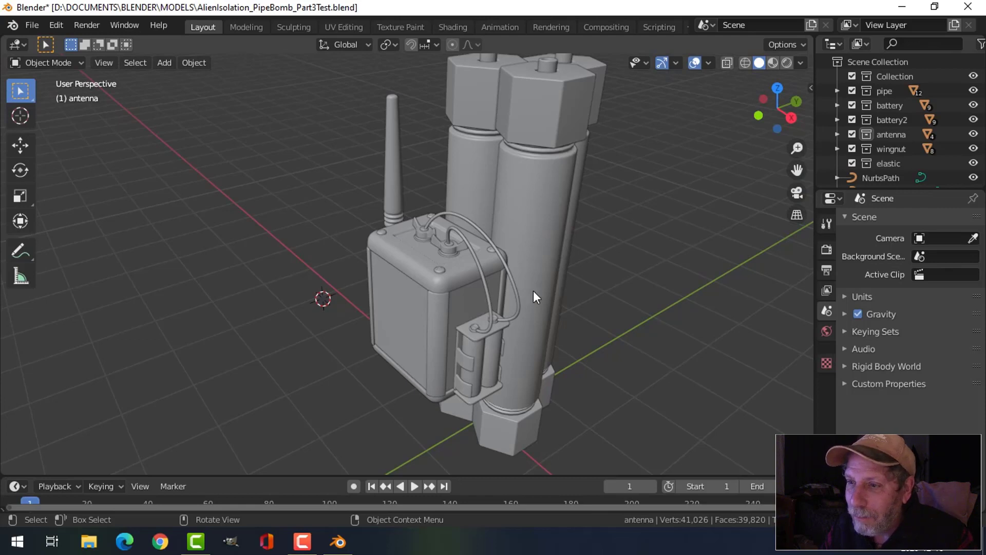
pyautogui.moveTo(596, 278); pyautogui.dragTo(580, 267, button='middle')
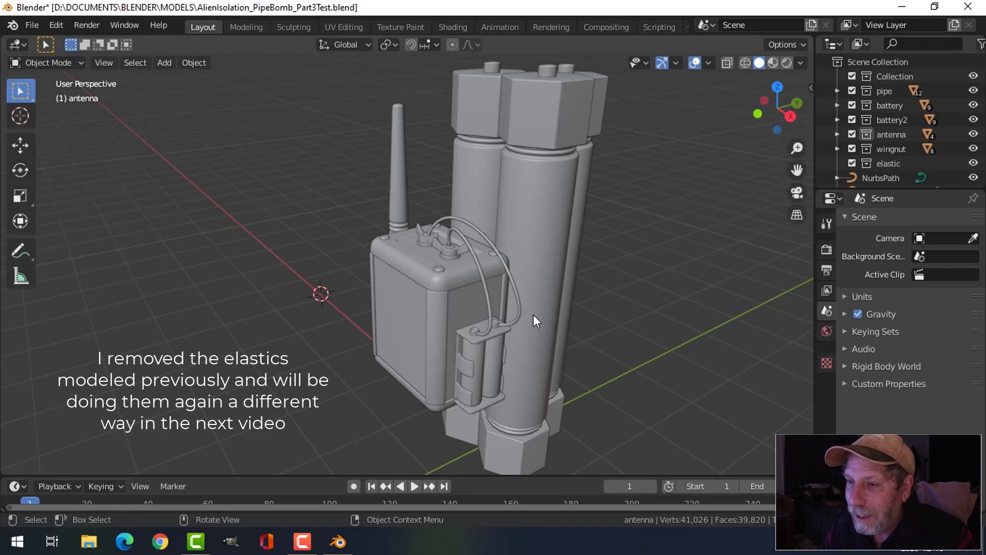
pyautogui.moveTo(533, 314); pyautogui.dragTo(740, 220, button='middle')
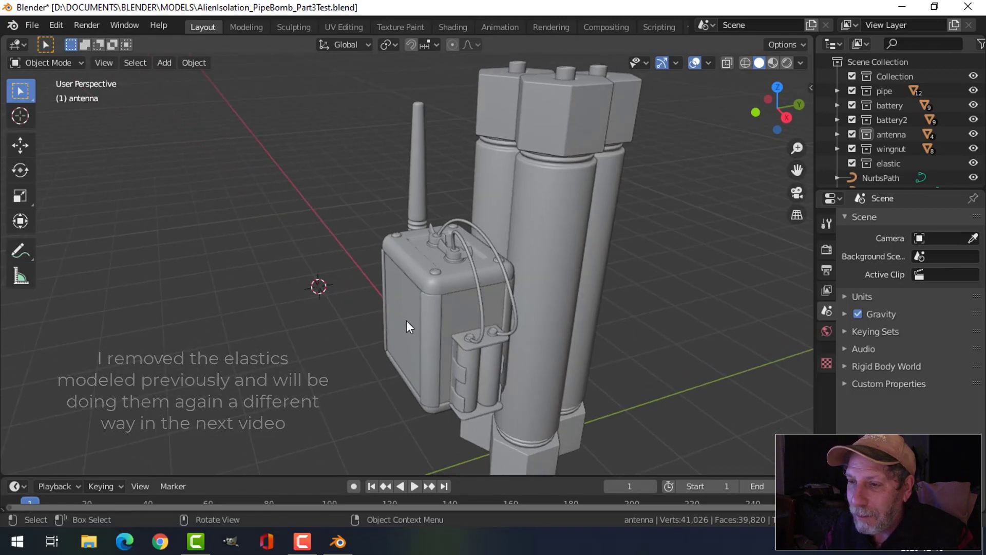
pyautogui.moveTo(408, 326); pyautogui.dragTo(519, 232, button='middle')
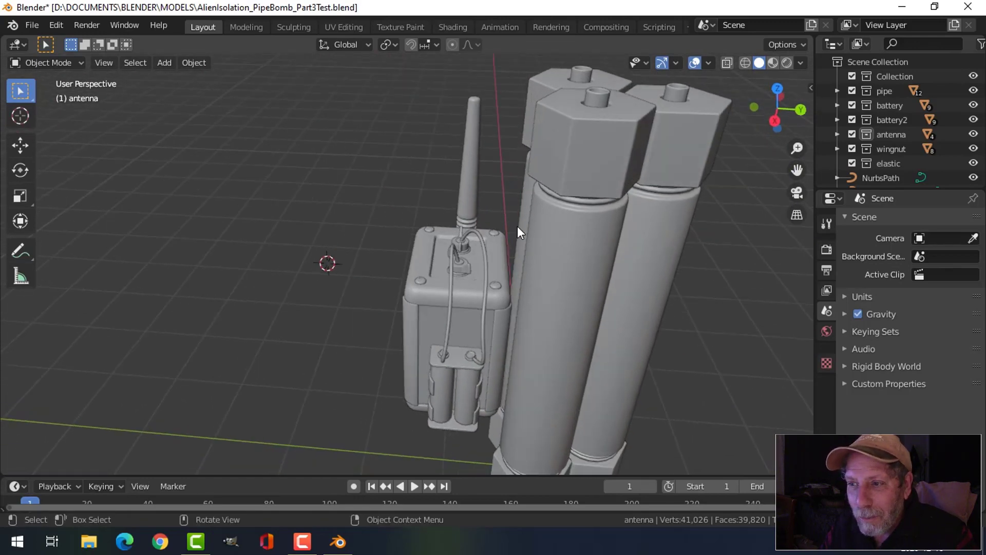
pyautogui.moveTo(523, 281); pyautogui.dragTo(534, 296, button='middle')
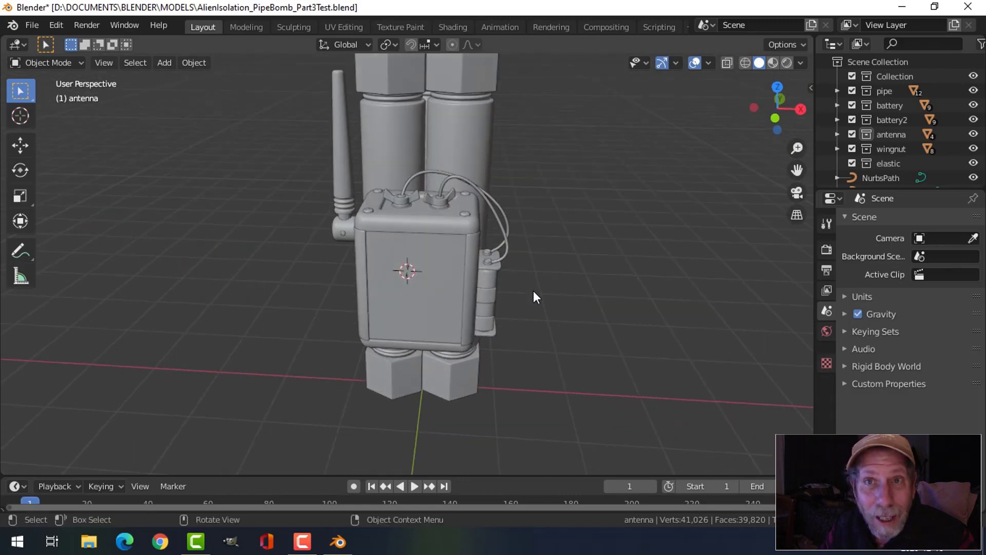
pyautogui.hotkey('shift', 'a')
pyautogui.moveTo(506, 228)
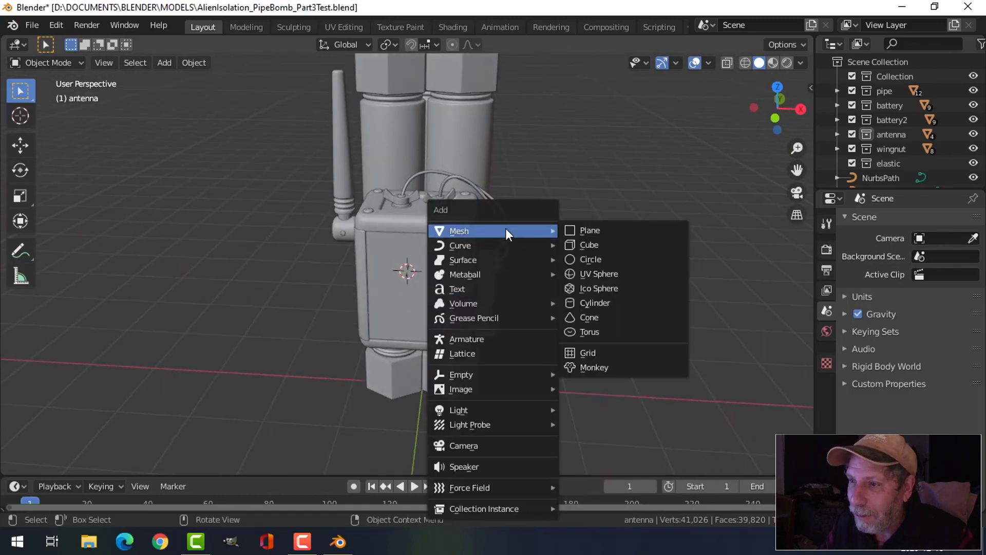
pyautogui.click(584, 228)
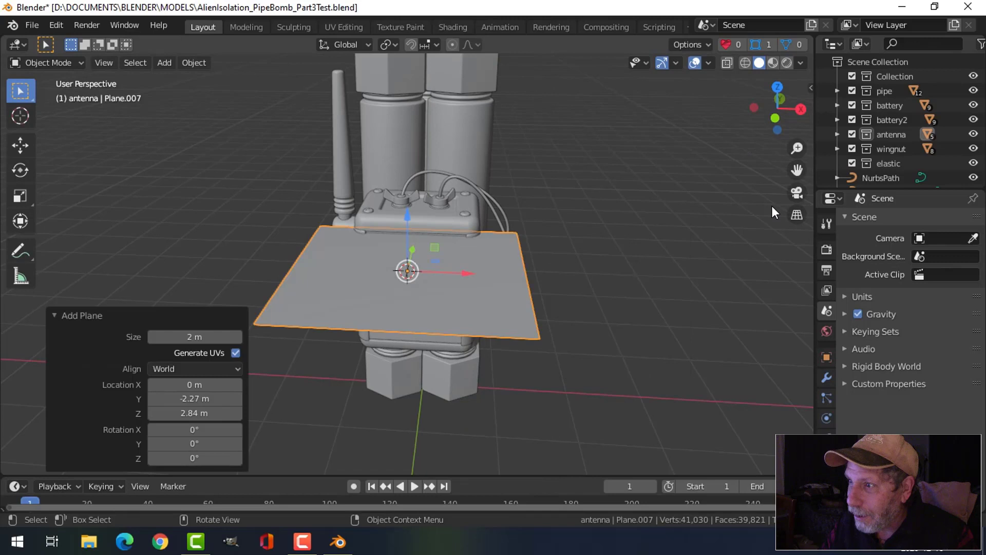
# Adjust the screencast key display settings in the viewport sidebar.
pyautogui.press('n')
pyautogui.click(803, 201)
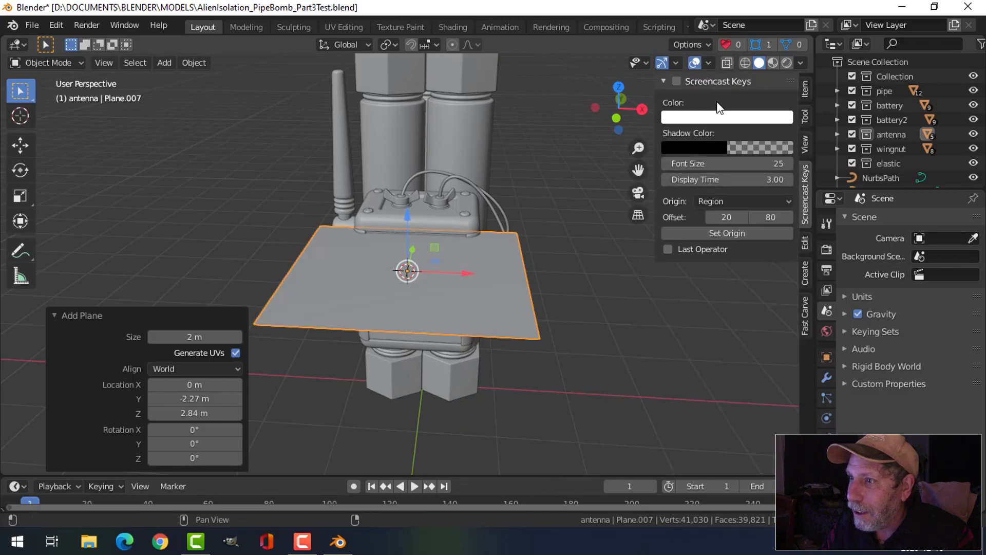
pyautogui.press('n')
pyautogui.moveTo(589, 274); pyautogui.dragTo(568, 285, button='middle')
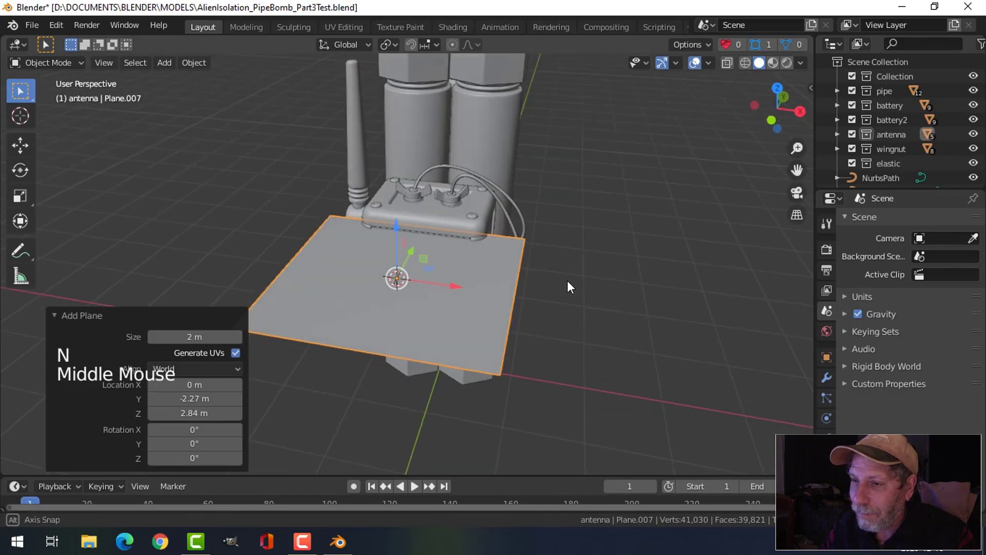
# In Edit Mode, rotate the plane 90° on X so it stands upright.
pyautogui.press('Tab')
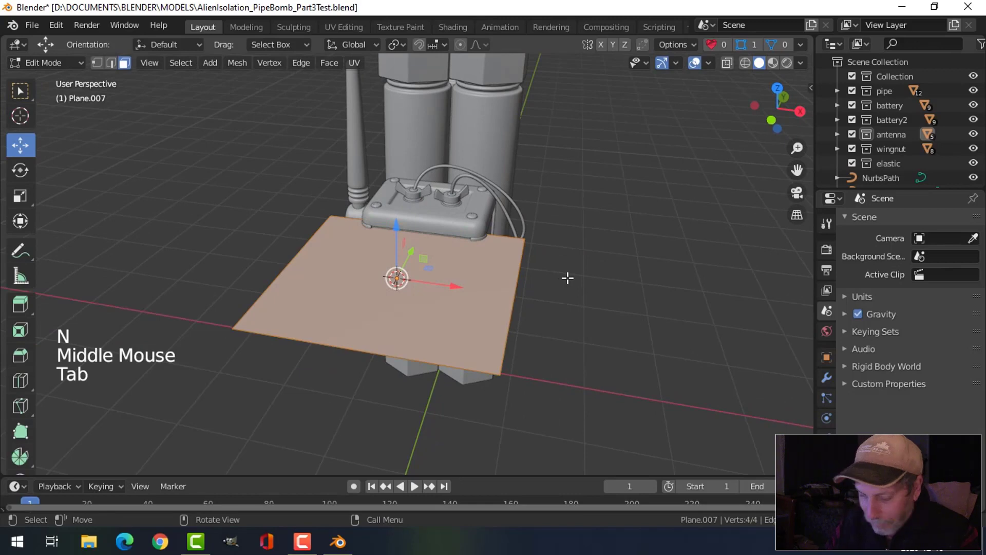
pyautogui.press('r')
pyautogui.press('x')
pyautogui.press('9')
pyautogui.press('0')
pyautogui.press('Return')
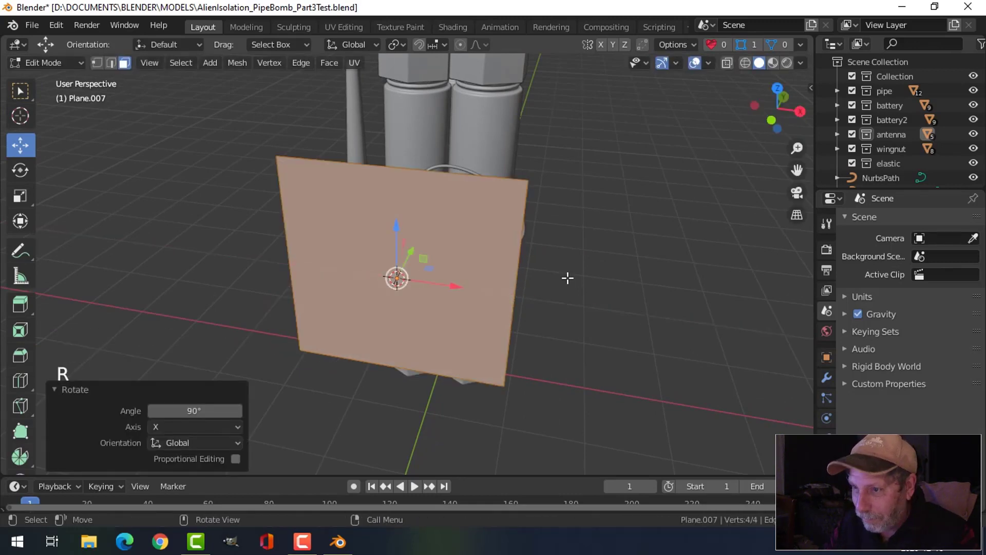
# In front view, narrow the plane to 0.369 along X.
pyautogui.press('KP_1')
pyautogui.press('s')
pyautogui.press('x')
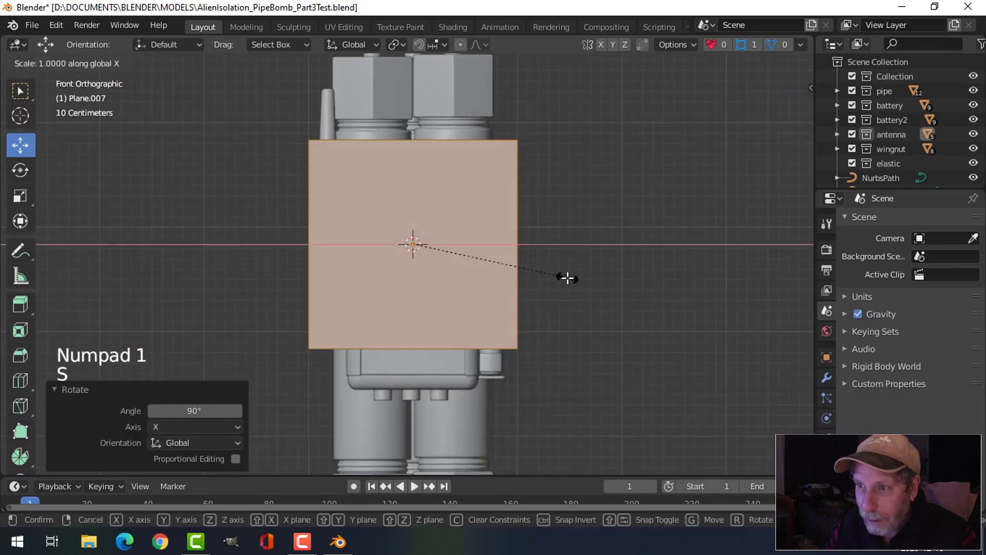
pyautogui.click(464, 272)
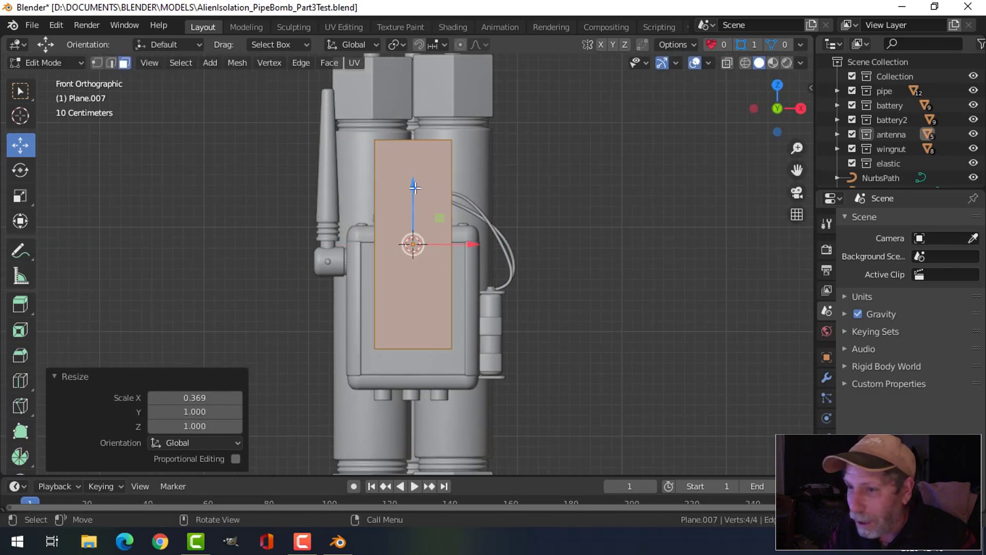
# Slide the plane along Y with the gizmo beside the battery box.
pyautogui.moveTo(415, 188); pyautogui.dragTo(416, 246)
pyautogui.moveTo(416, 246); pyautogui.dragTo(411, 288, button='middle')
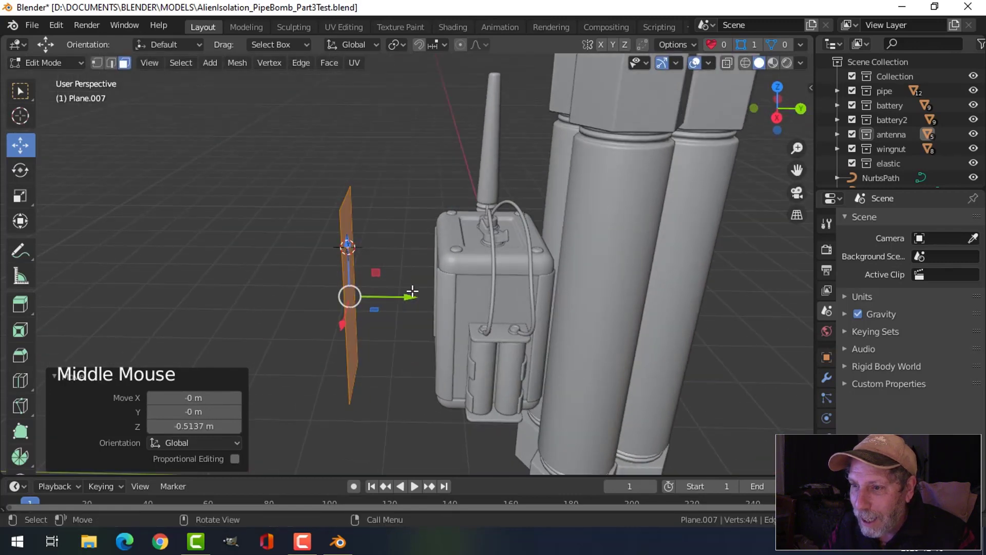
pyautogui.moveTo(411, 288); pyautogui.dragTo(488, 285)
pyautogui.moveTo(488, 286); pyautogui.dragTo(461, 291, button='middle')
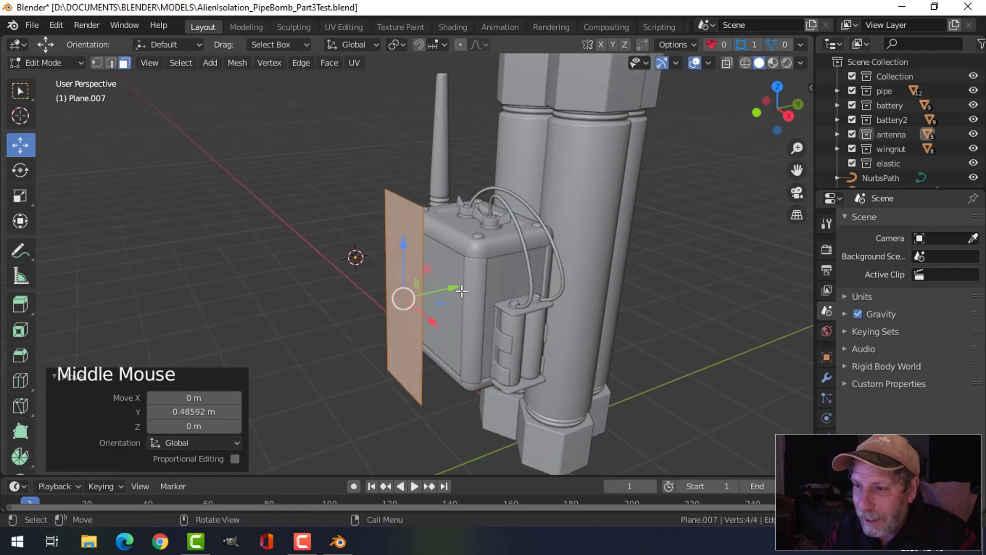
pyautogui.moveTo(461, 290); pyautogui.dragTo(570, 266)
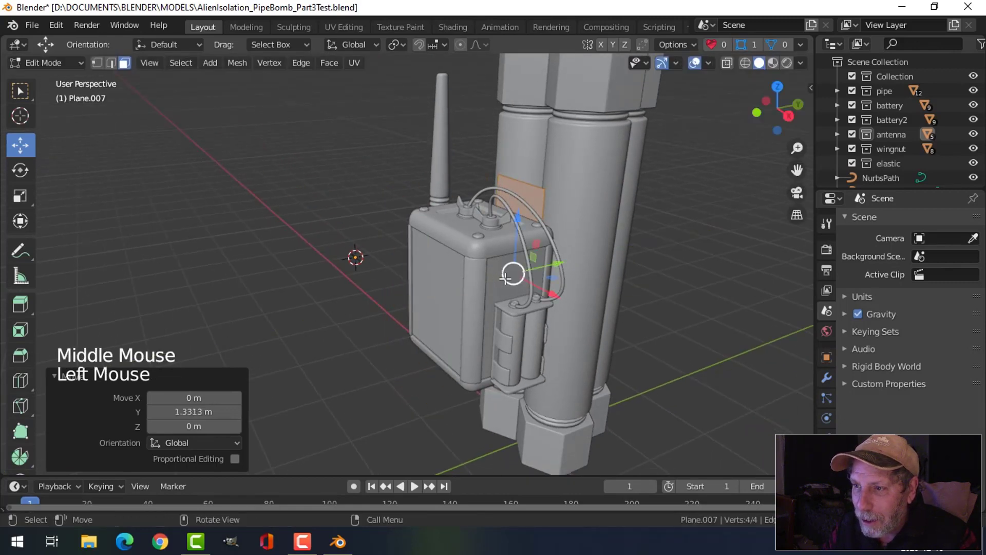
pyautogui.moveTo(569, 266); pyautogui.dragTo(559, 291, button='middle')
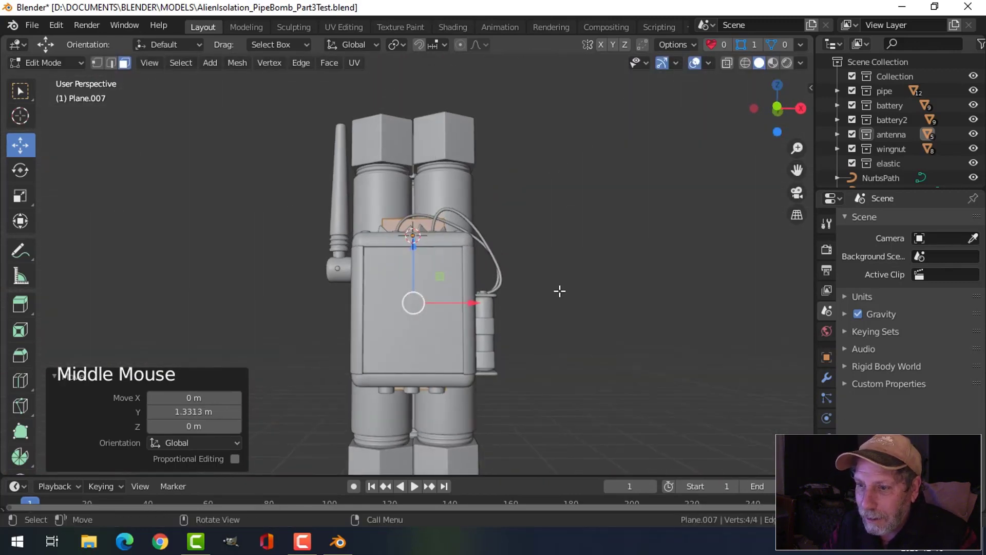
pyautogui.moveTo(439, 404); pyautogui.dragTo(491, 375, button='middle')
pyautogui.click(425, 430)
# Lower the strip's bottom edge by 0.05627 m on Z.
pyautogui.press('Tab')
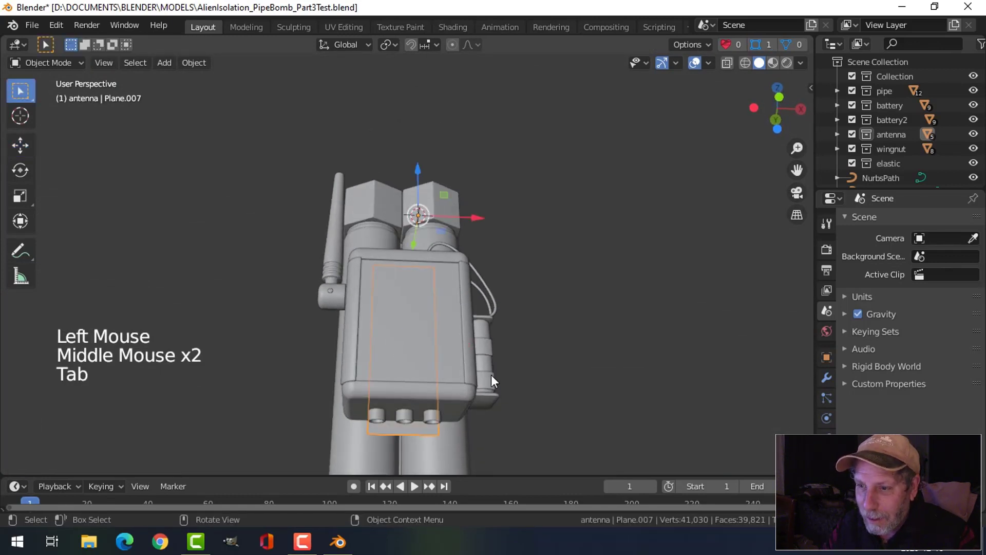
pyautogui.press('Tab')
pyautogui.press('2')
pyautogui.click(408, 431)
pyautogui.moveTo(408, 432); pyautogui.dragTo(406, 396, button='middle')
pyautogui.moveTo(406, 354); pyautogui.dragTo(416, 359)
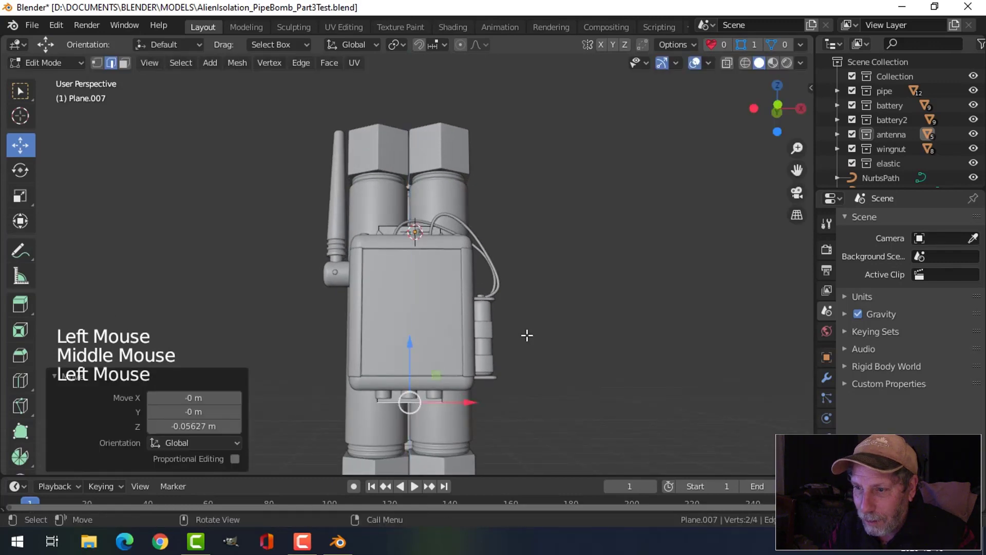
pyautogui.moveTo(526, 334); pyautogui.dragTo(465, 275, button='middle')
# Move the whole strip -1.6559 m along Y in front of the battery box.
pyautogui.moveTo(435, 193); pyautogui.dragTo(453, 225, button='middle')
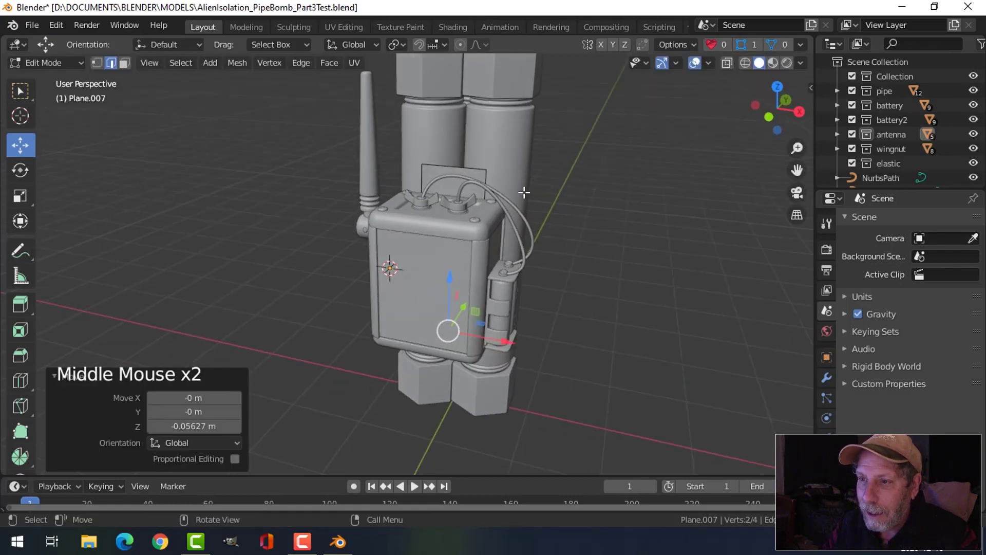
pyautogui.moveTo(524, 192); pyautogui.dragTo(580, 272, button='middle')
pyautogui.press('a')
pyautogui.moveTo(583, 273); pyautogui.dragTo(370, 297)
pyautogui.moveTo(369, 297); pyautogui.dragTo(546, 275, button='middle')
pyautogui.scroll(1, 502, 277)
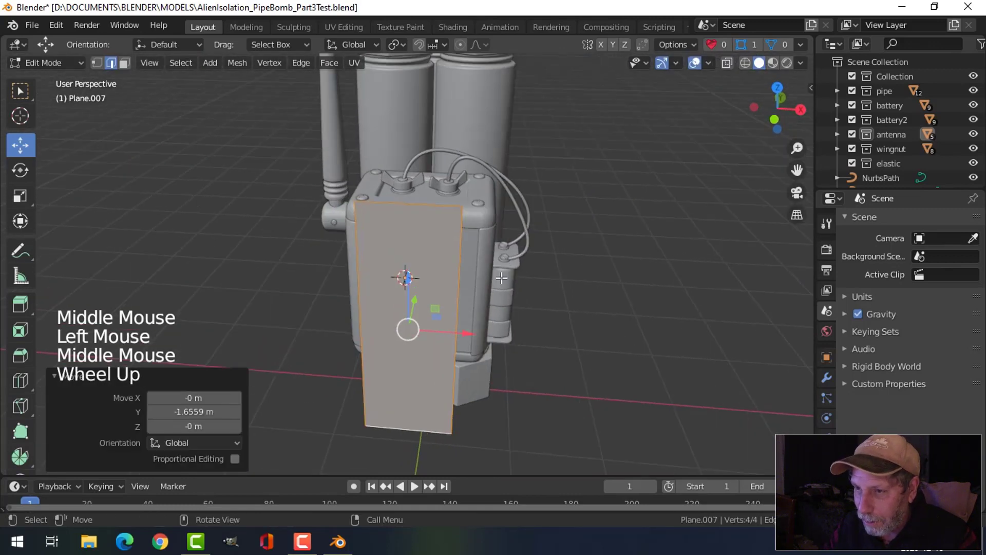
# Chamfer the strip's two top corner vertices with a vertex bevel.
pyautogui.press('KP_1')
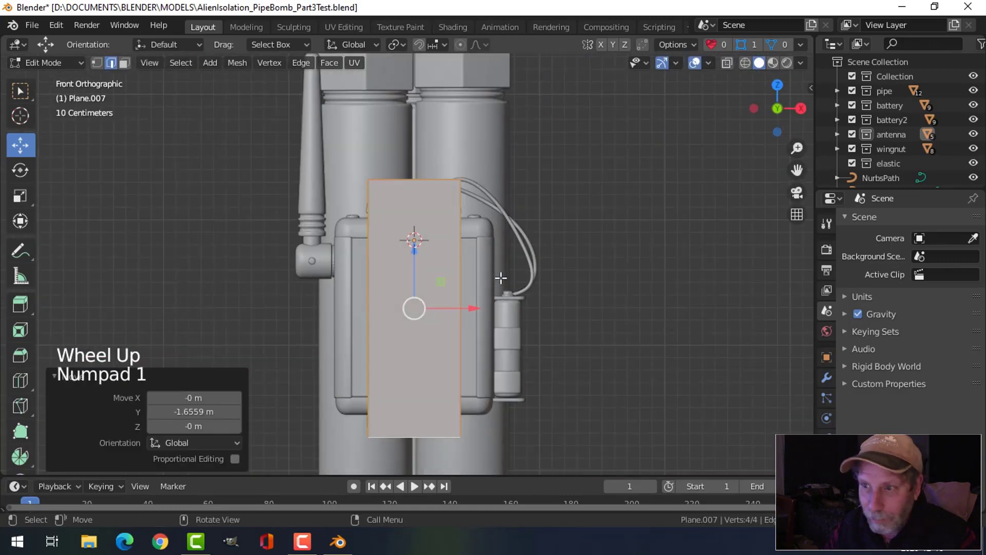
pyautogui.press('1')
pyautogui.click(362, 172)
pyautogui.keyDown('shift'); pyautogui.click(470, 173); pyautogui.keyUp('shift')
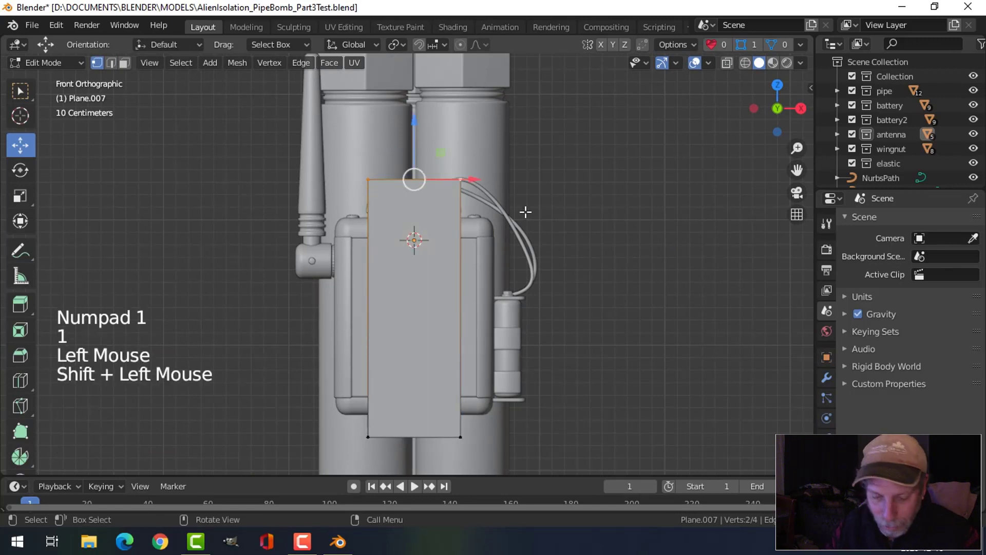
pyautogui.hotkey('shift', 'ctrl', 'b')
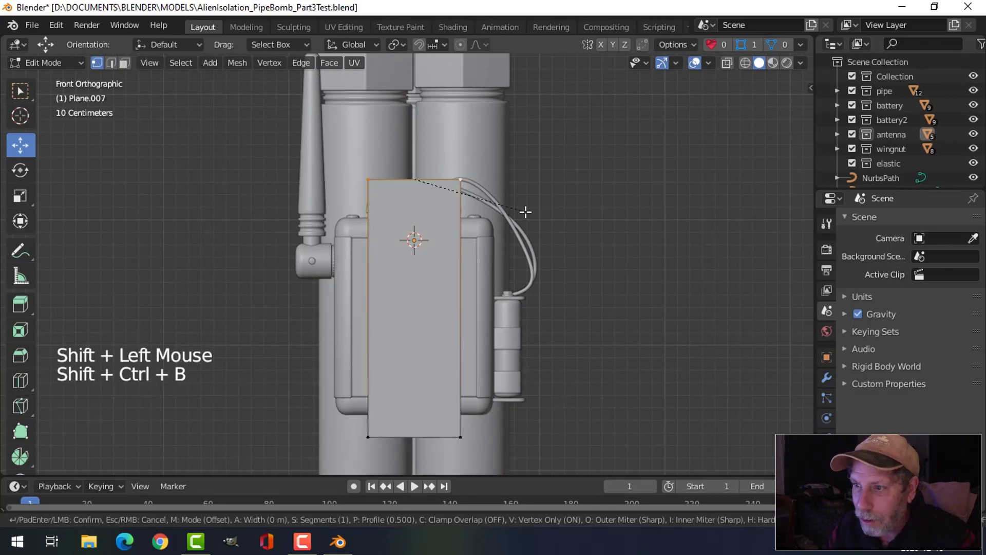
pyautogui.click(540, 235)
# Lower the two lower chamfer vertices slightly and join them with an edge.
pyautogui.click(460, 198)
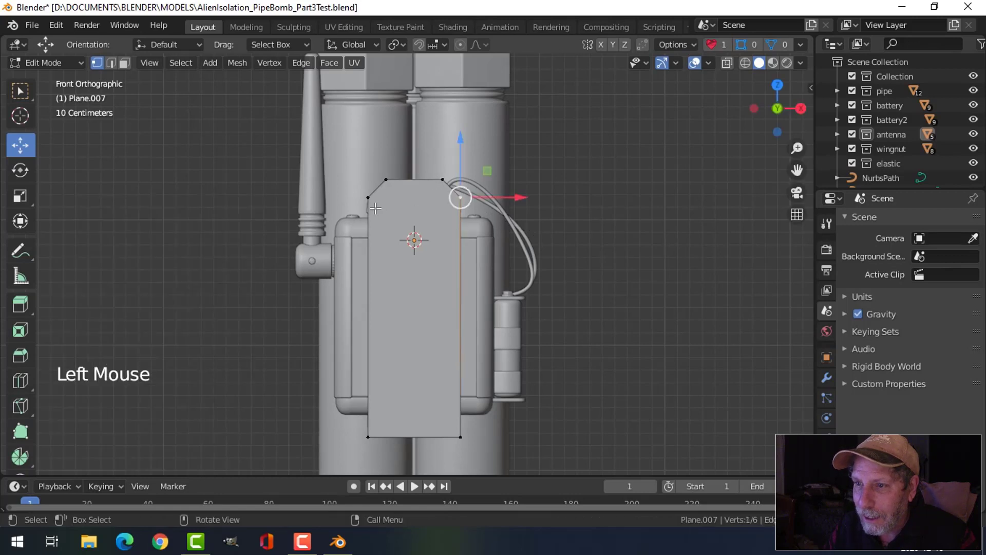
pyautogui.keyDown('shift'); pyautogui.click(368, 197); pyautogui.keyUp('shift')
pyautogui.moveTo(419, 146); pyautogui.dragTo(420, 163)
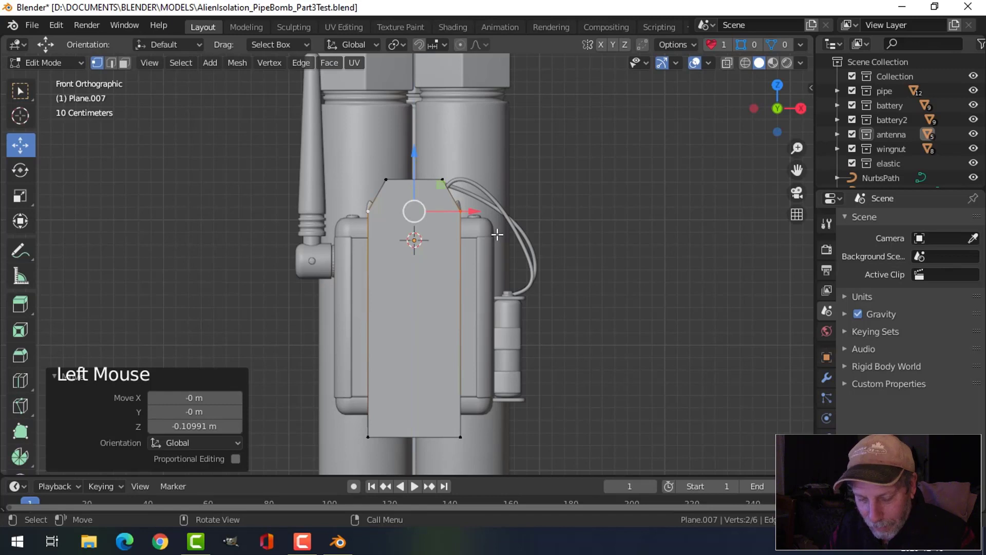
pyautogui.press('j')
# Add two horizontal loop cuts across the strip's tapered upper part.
pyautogui.hotkey('ctrl', 'r')
pyautogui.click(414, 194)
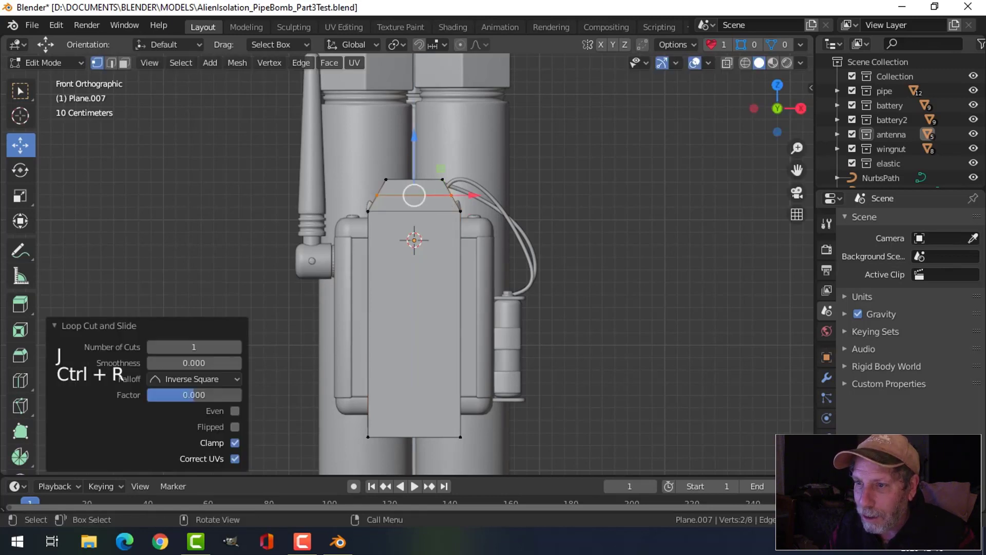
pyautogui.hotkey('ctrl', 'r')
pyautogui.click(446, 234)
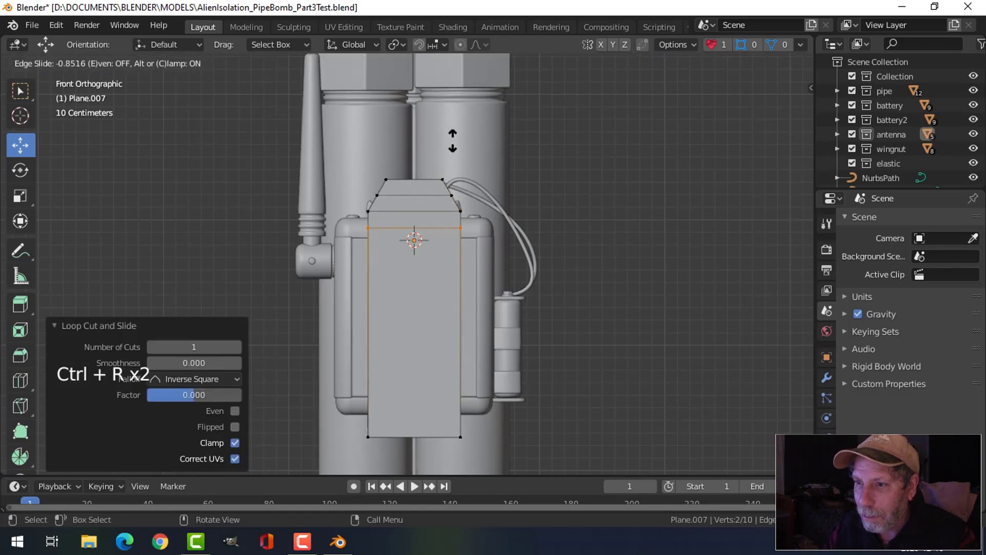
pyautogui.click(452, 144)
pyautogui.hotkey('alt', 'a')
pyautogui.moveTo(521, 191); pyautogui.dragTo(520, 215, button='middle')
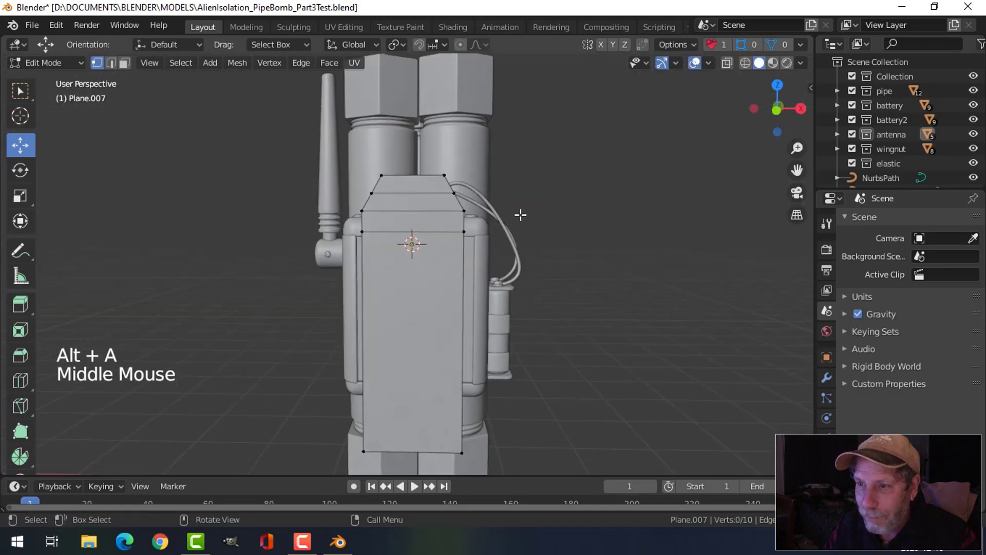
# Duplicate the top face strip in place and separate it into its own object.
pyautogui.press('3')
pyautogui.click(451, 226)
pyautogui.moveTo(451, 226); pyautogui.dragTo(482, 225, button='middle')
pyautogui.hotkey('shift', 'd')
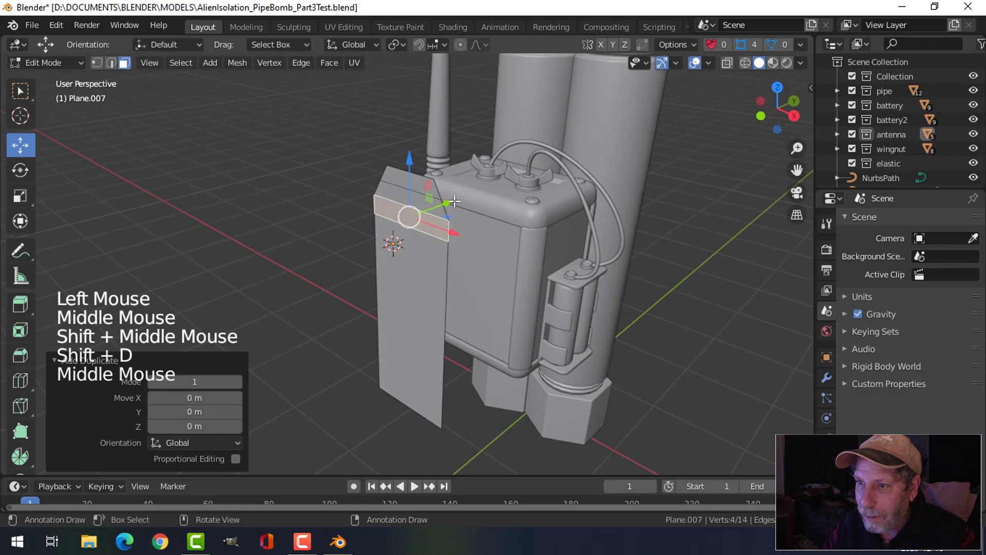
pyautogui.click(442, 204)
pyautogui.press('p')
pyautogui.click(590, 213)
pyautogui.press('Tab')
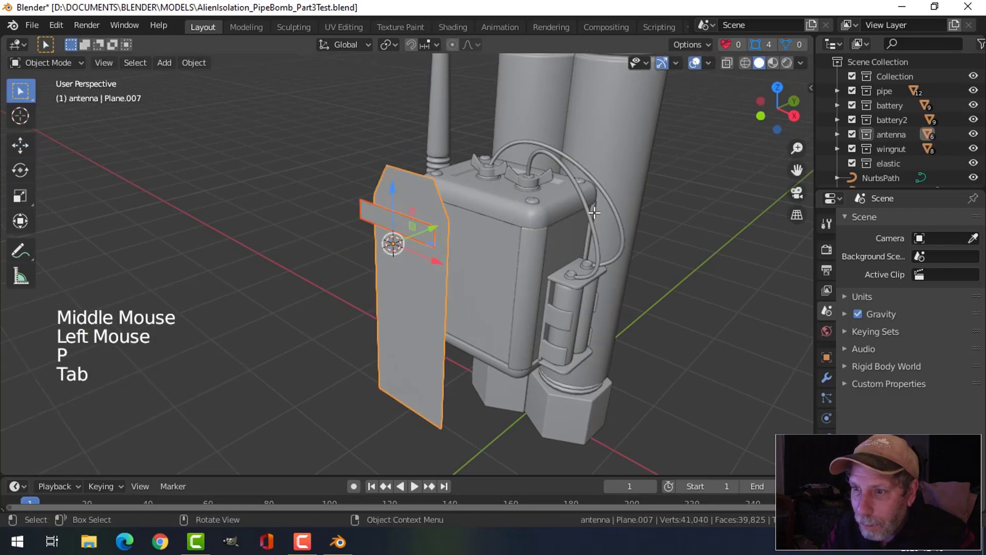
# Scale the separated strip to 0.817 and move it up near the plate's top.
pyautogui.click(397, 221)
pyautogui.press('Tab')
pyautogui.press('a')
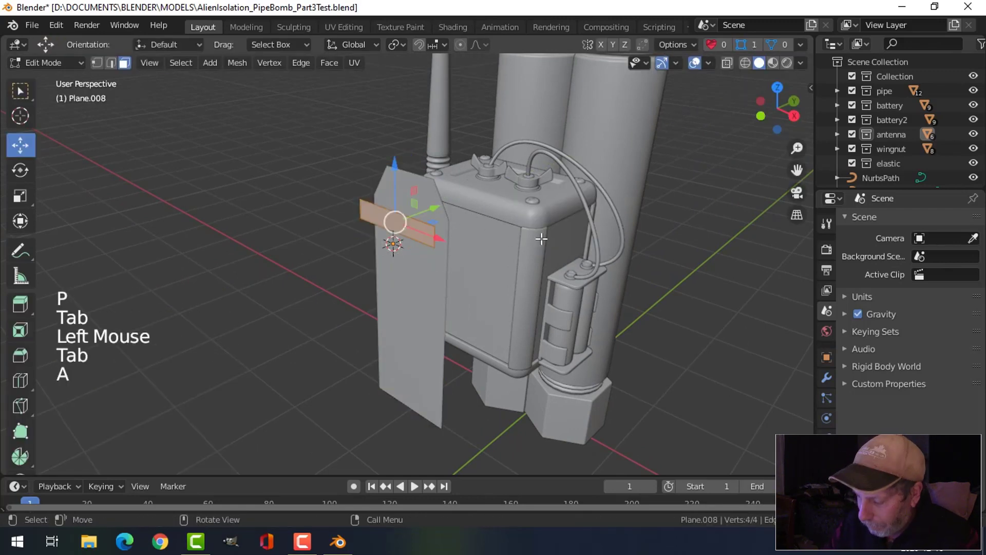
pyautogui.press('KP_1')
pyautogui.scroll(3, 541, 239)
pyautogui.keyDown('shift'); pyautogui.moveTo(542, 239); pyautogui.dragTo(498, 293, button='middle'); pyautogui.keyUp('shift')
pyautogui.press('s')
pyautogui.click(514, 254)
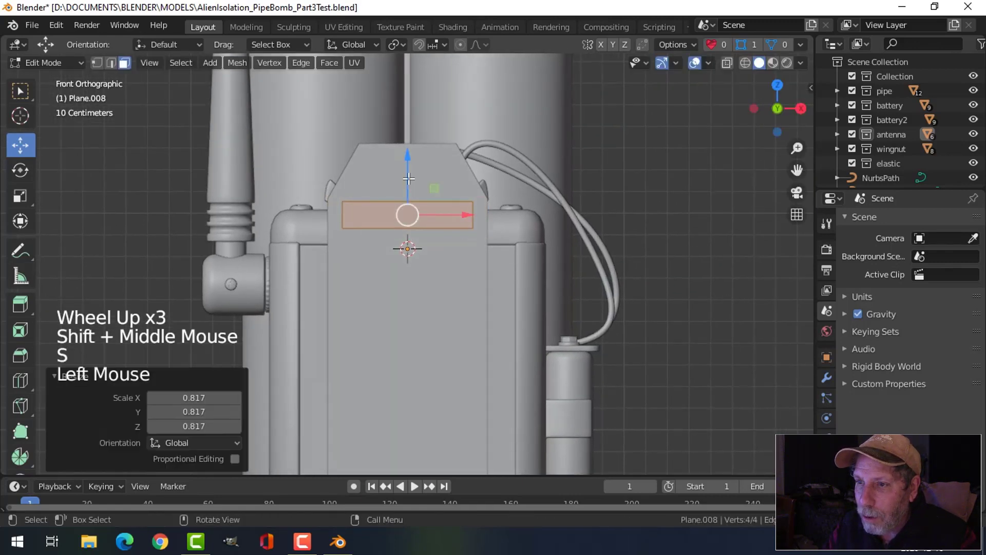
pyautogui.moveTo(407, 179); pyautogui.dragTo(408, 144)
# Refine the strip: scale 0.737, stretch 1.26 on Z, nudge up, then scale 0.988.
pyautogui.press('s')
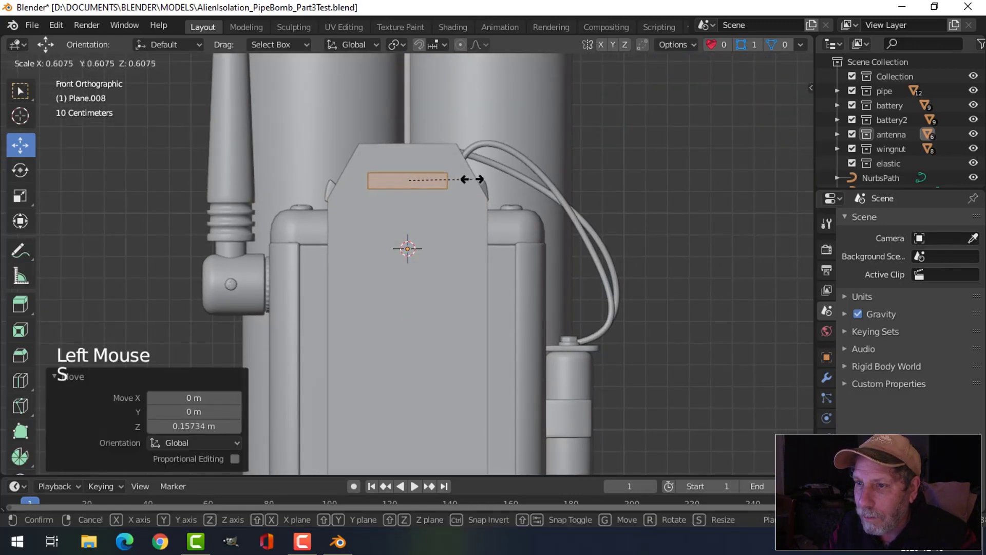
pyautogui.click(510, 180)
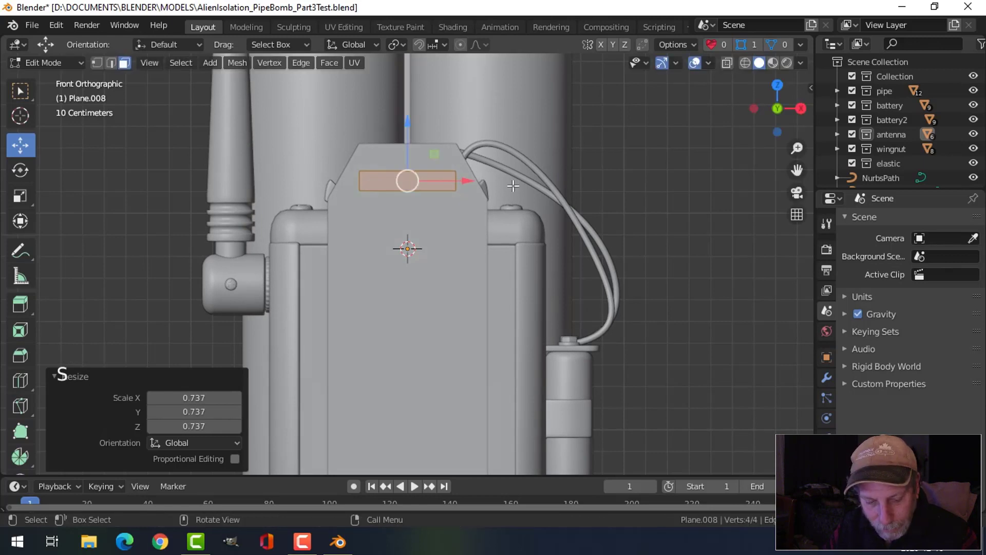
pyautogui.press('s')
pyautogui.press('z')
pyautogui.click(458, 199)
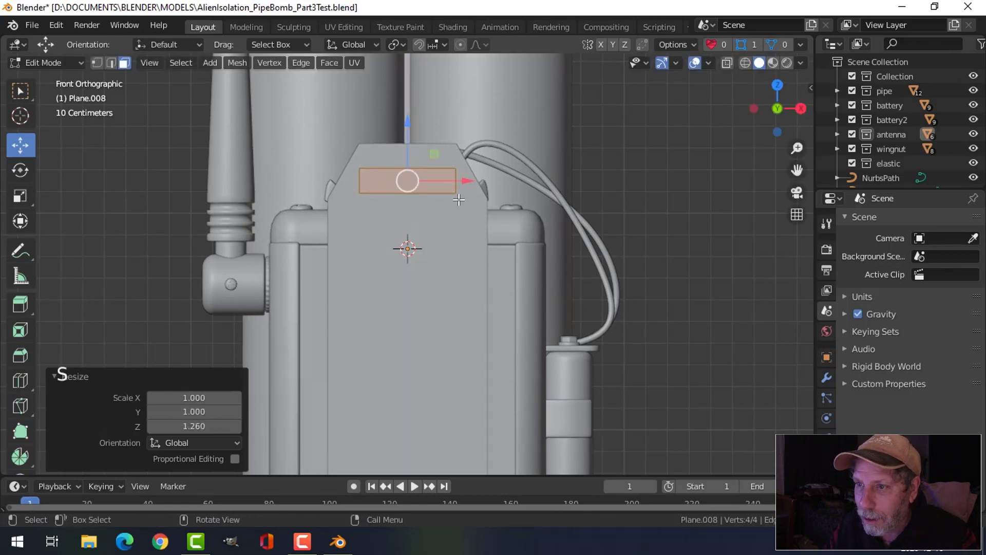
pyautogui.moveTo(405, 158); pyautogui.dragTo(407, 155)
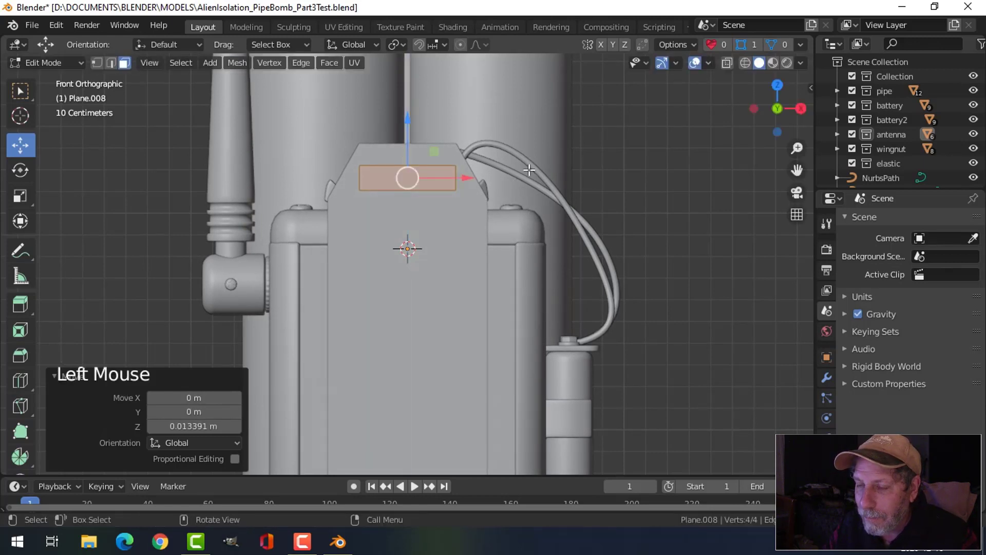
pyautogui.press('s')
pyautogui.click(585, 175)
pyautogui.moveTo(584, 176); pyautogui.dragTo(560, 204, button='middle')
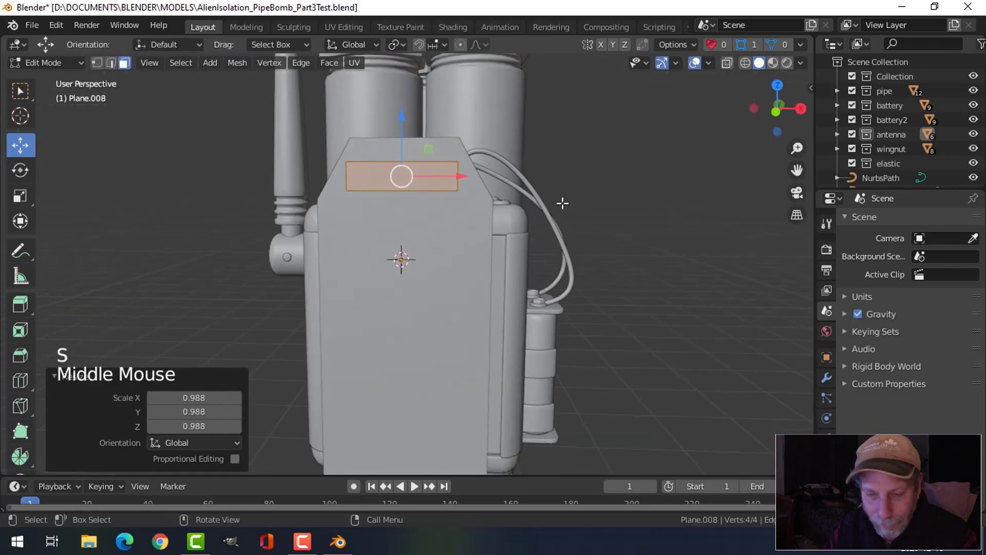
pyautogui.press('1')
pyautogui.press('KP_1')
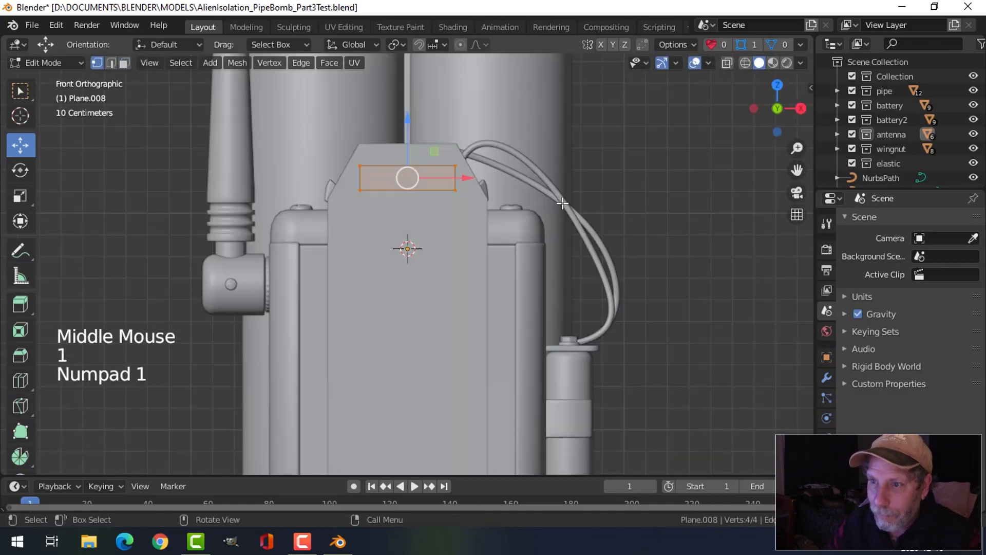
# Round the small strip's corners with a vertex bevel.
pyautogui.hotkey('shift', 'ctrl', 'b')
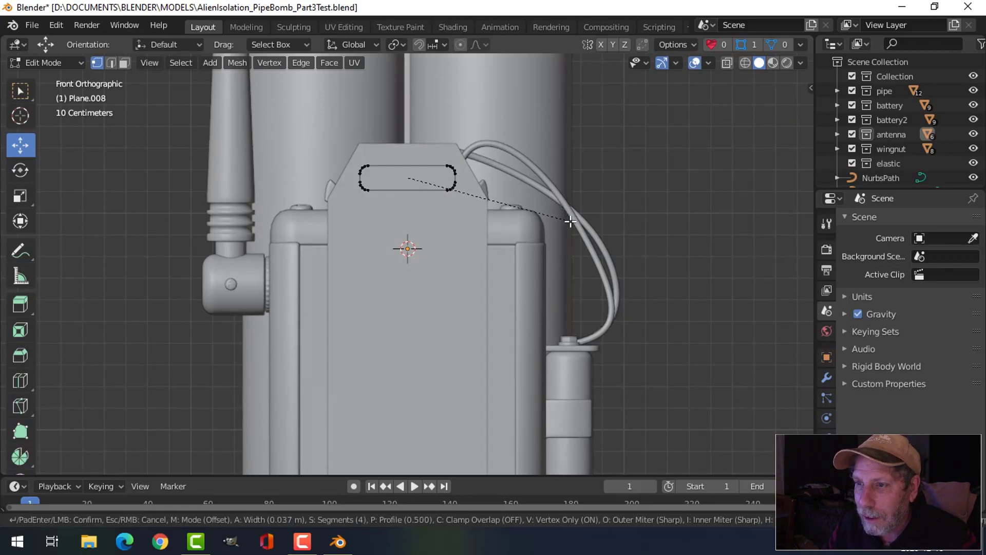
pyautogui.click(570, 222)
pyautogui.press('a')
pyautogui.moveTo(573, 218); pyautogui.dragTo(434, 229, button='middle')
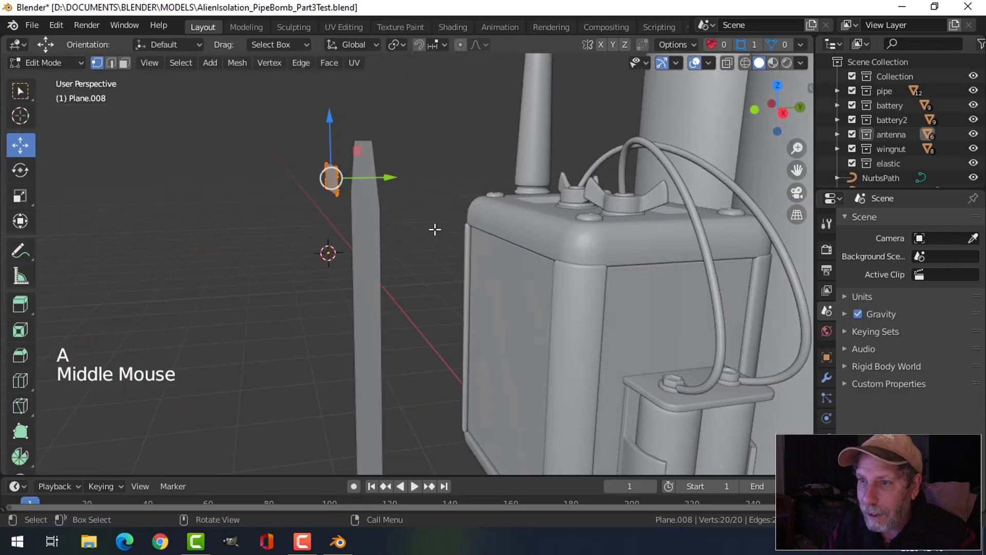
# Extrude the rounded outline 0.25358 m through the plate and recalculate normals outside.
pyautogui.press('e')
pyautogui.moveTo(405, 177); pyautogui.dragTo(486, 189)
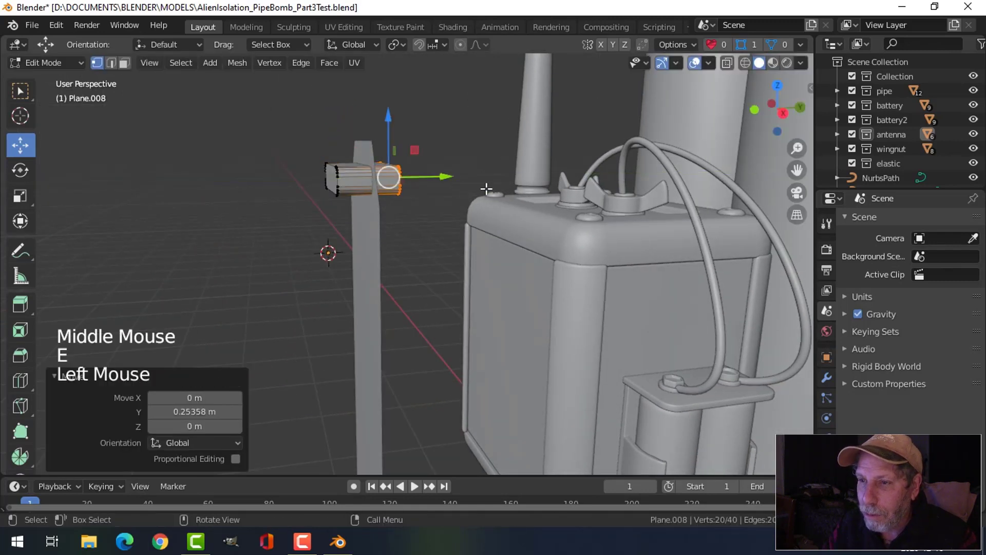
pyautogui.moveTo(486, 189); pyautogui.dragTo(481, 240, button='middle')
pyautogui.press('a')
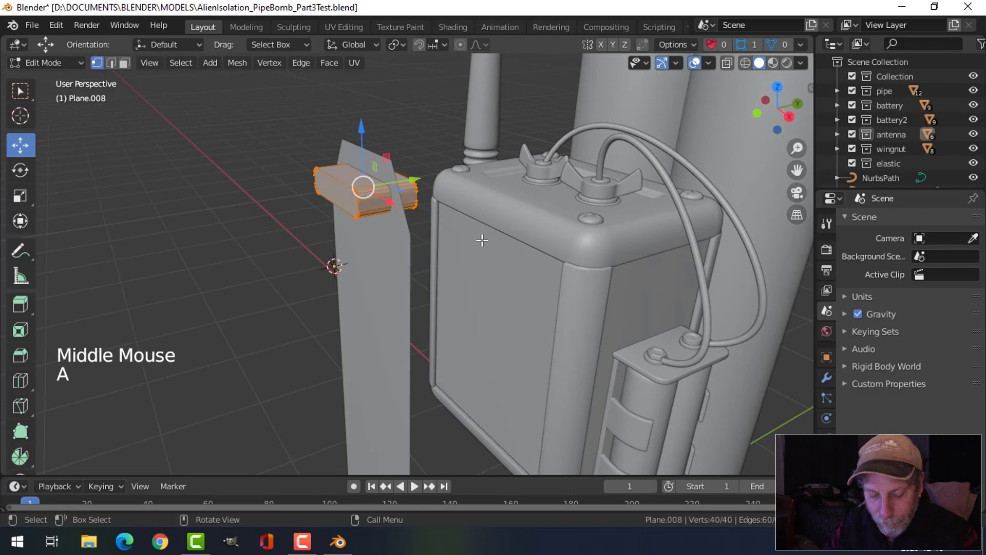
pyautogui.hotkey('alt', 'n')
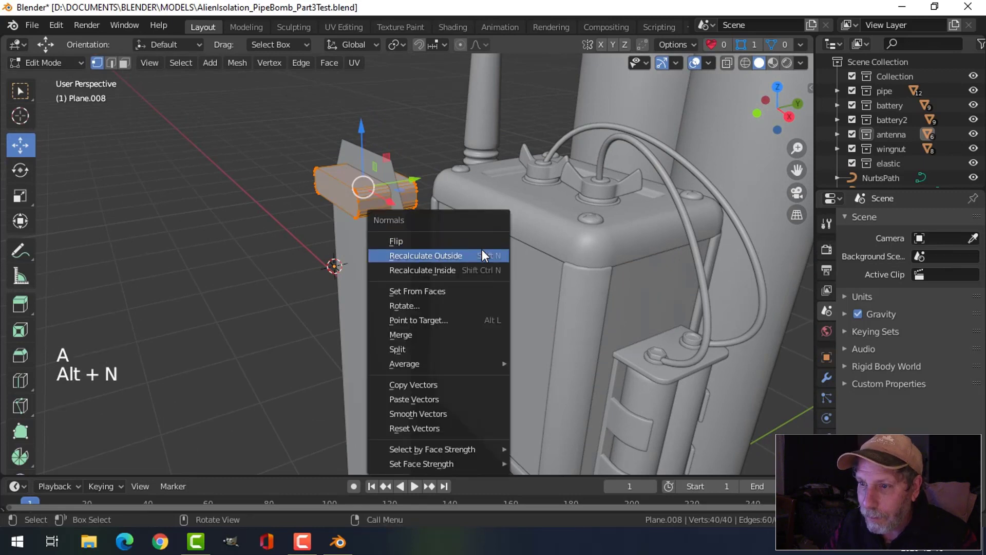
pyautogui.click(482, 249)
# Leave Edit Mode and add the back plate to the block selection.
pyautogui.press('Tab')
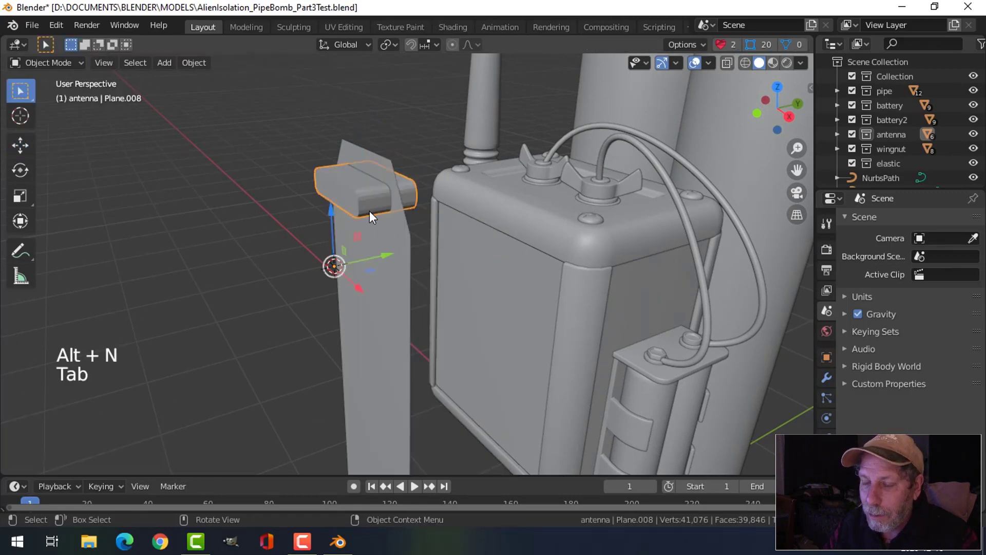
pyautogui.keyDown('shift'); pyautogui.click(385, 299); pyautogui.keyUp('shift')
pyautogui.moveTo(418, 297); pyautogui.dragTo(495, 281, button='middle')
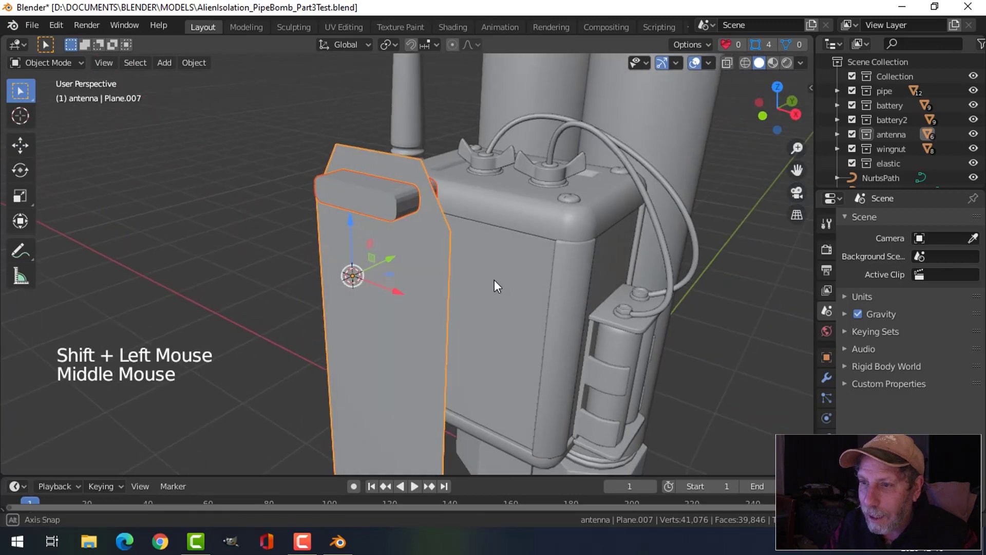
pyautogui.press('n')
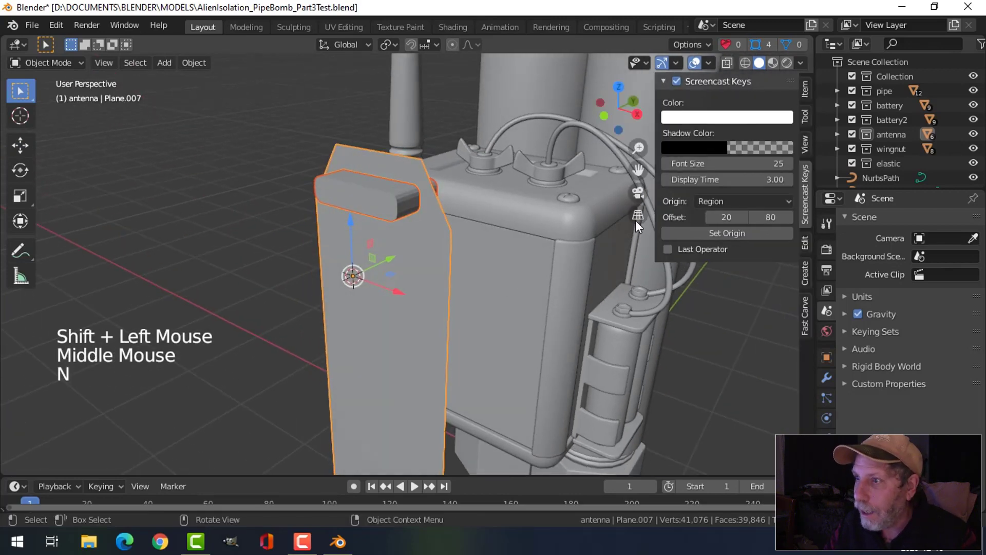
# Cut the block from the plate with Bool Tool Brush Boolean Difference, then Apply All.
pyautogui.click(805, 243)
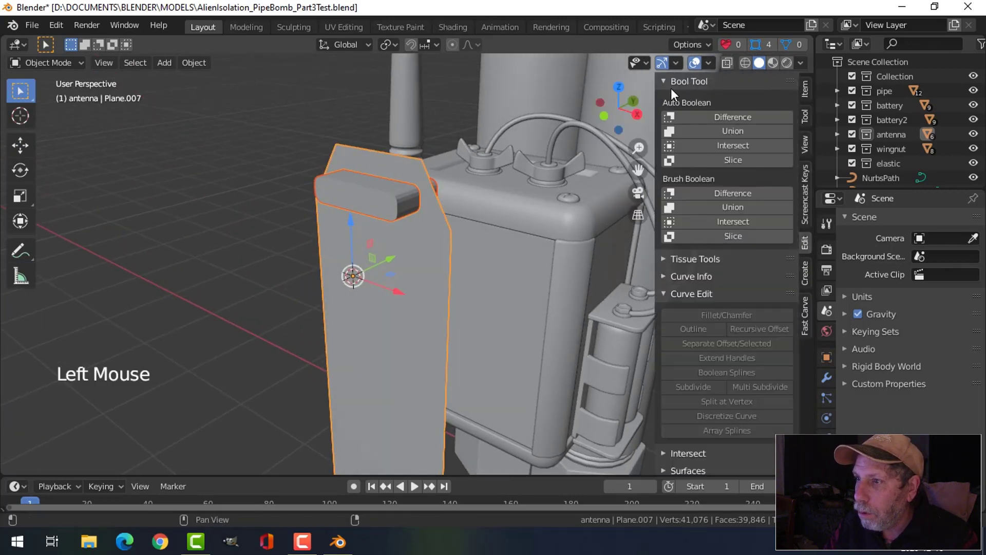
pyautogui.click(718, 193)
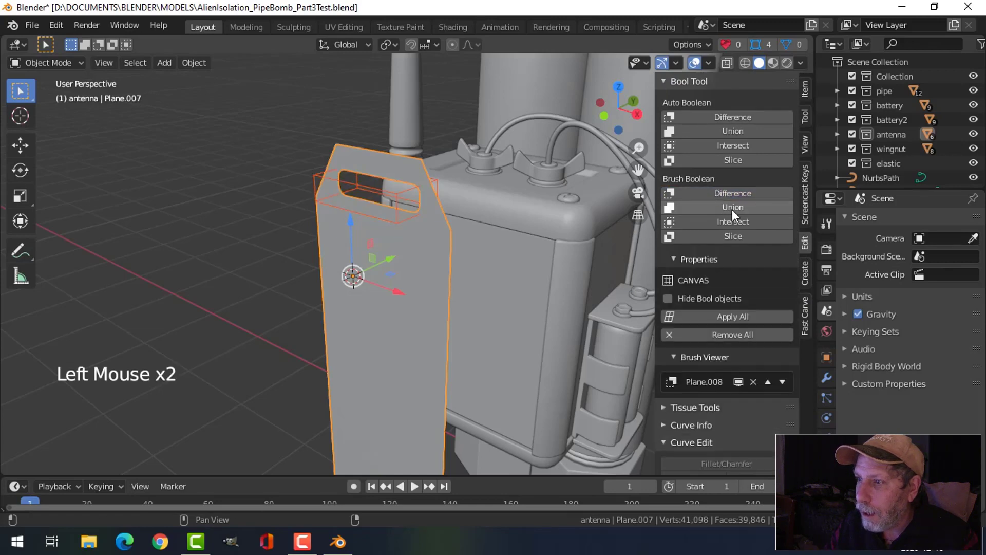
pyautogui.click(731, 312)
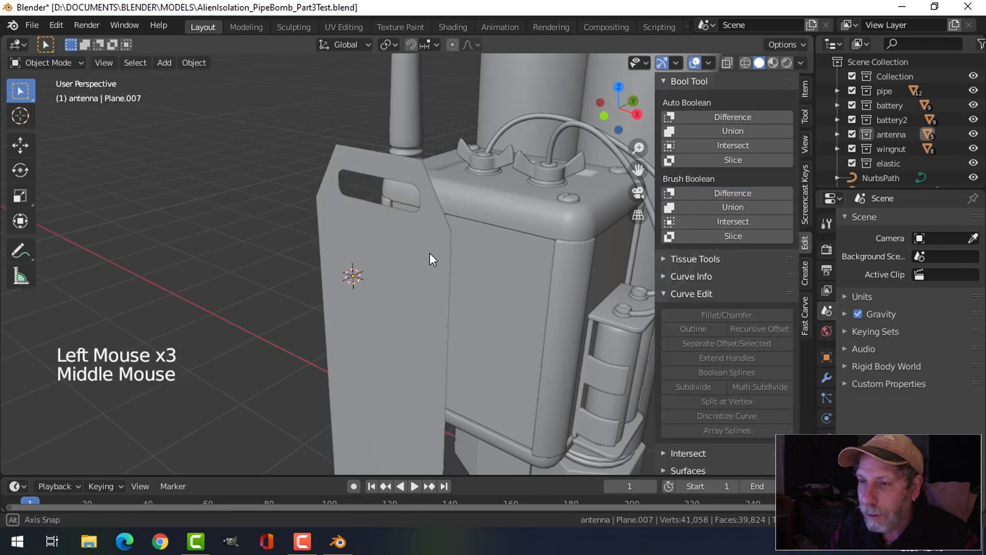
pyautogui.moveTo(430, 252)
pyautogui.mouseDown(button='middle')
pyautogui.moveTo(504, 208)
pyautogui.moveTo(469, 245)
pyautogui.mouseUp(button='middle')
# Close the sidebar and put the back plate into Edit Mode.
pyautogui.press('n')
pyautogui.click(472, 248)
pyautogui.moveTo(535, 261)
pyautogui.mouseDown(button='middle')
pyautogui.moveTo(445, 267)
pyautogui.moveTo(498, 244)
pyautogui.moveTo(500, 261)
pyautogui.moveTo(522, 247)
pyautogui.mouseUp(button='middle')
pyautogui.press('Tab')
pyautogui.press('Tab')
pyautogui.press('Tab')
# Extrude the whole back plate along Y to give it thickness.
pyautogui.press('a')
pyautogui.press('e')
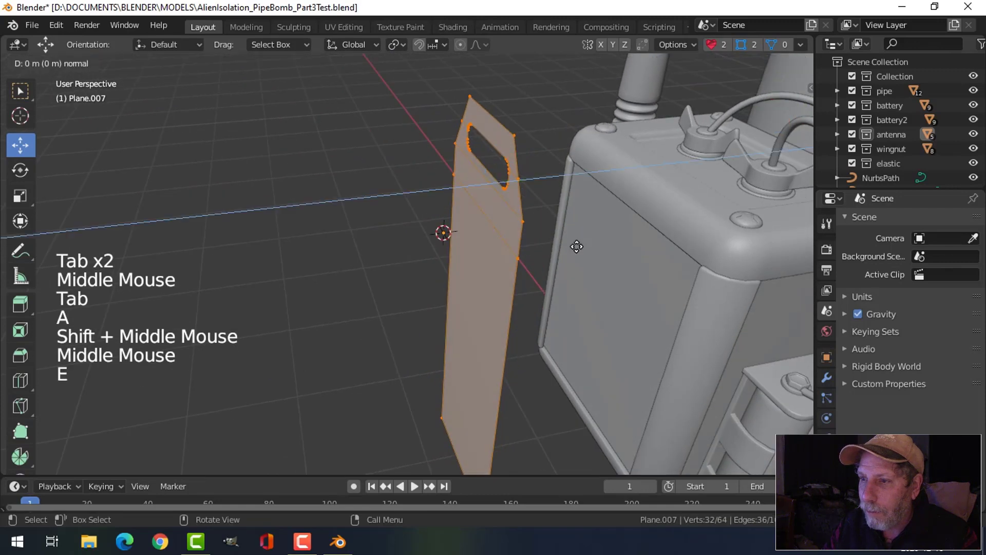
pyautogui.moveTo(513, 180)
pyautogui.mouseDown()
pyautogui.moveTo(531, 180)
pyautogui.moveTo(522, 181)
pyautogui.mouseUp()
pyautogui.hotkey('alt', 'a')
# In edge mode, select the outer corner edges along the plate's top.
pyautogui.press('2')
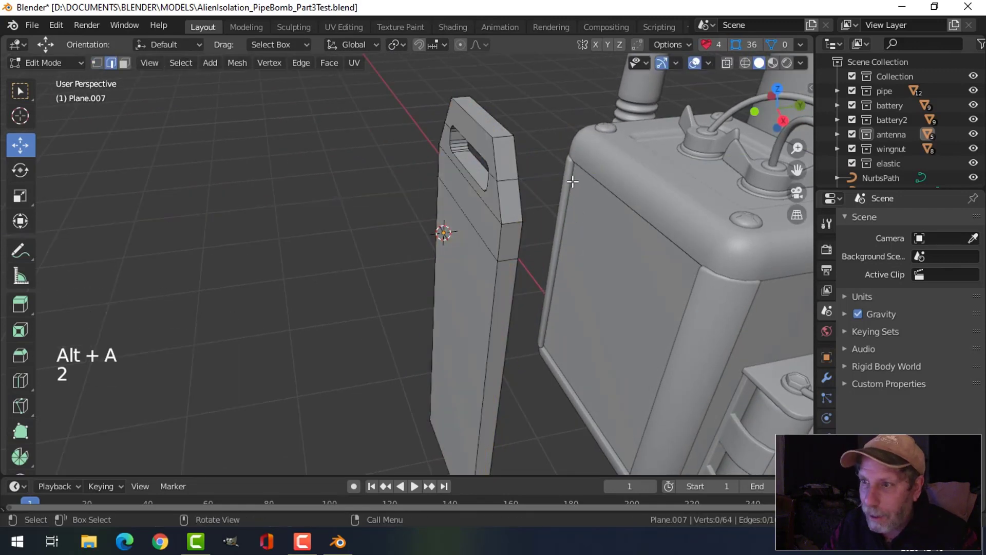
pyautogui.click(511, 141)
pyautogui.keyDown('shift'); pyautogui.click(506, 228); pyautogui.keyUp('shift')
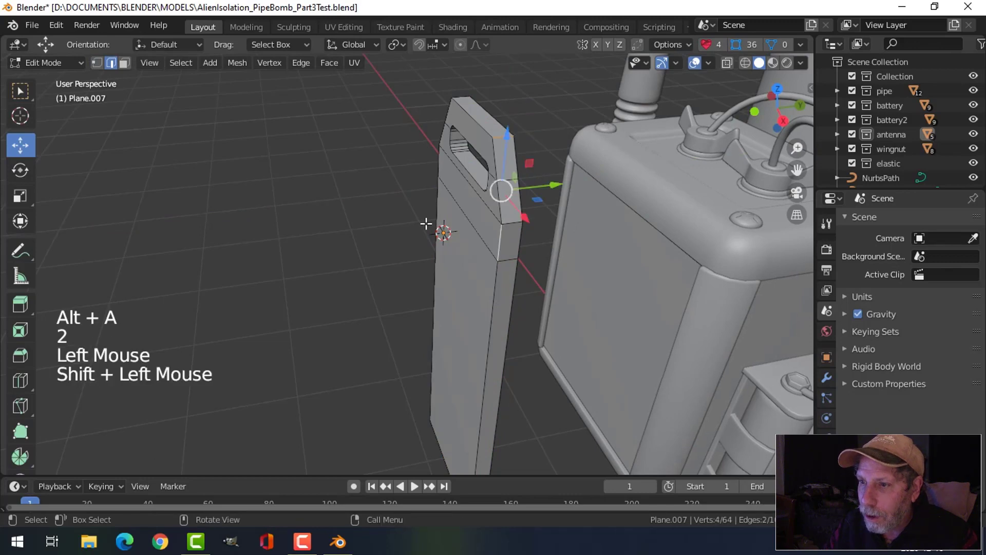
pyautogui.moveTo(429, 220); pyautogui.dragTo(529, 220, button='middle')
pyautogui.hotkey('ctrl', 'z')
pyautogui.keyDown('shift'); pyautogui.click(515, 220); pyautogui.keyUp('shift')
pyautogui.moveTo(422, 209); pyautogui.dragTo(575, 239, button='middle')
pyautogui.keyDown('shift'); pyautogui.click(368, 158); pyautogui.keyUp('shift')
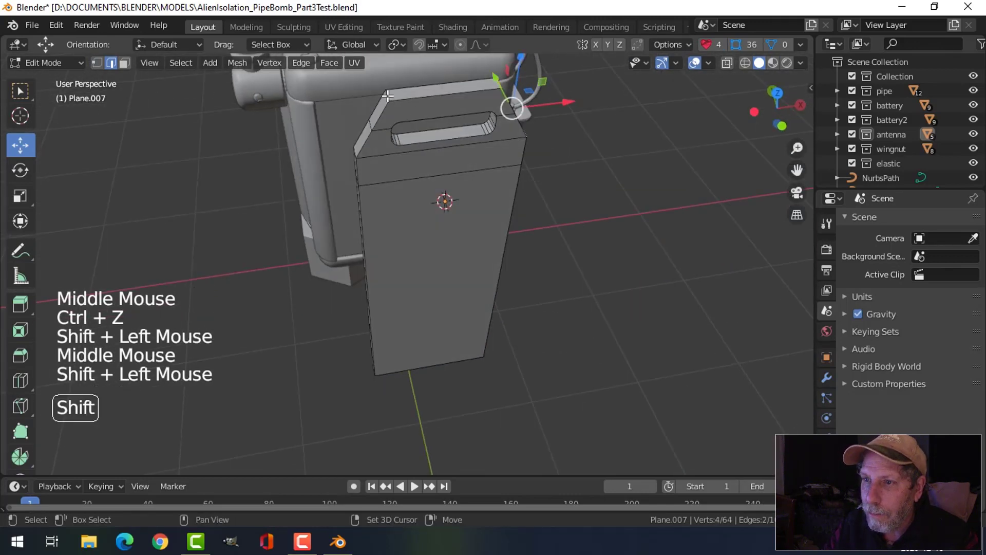
pyautogui.keyDown('shift'); pyautogui.click(355, 151); pyautogui.keyUp('shift')
# Add the remaining outer corner edges on the plate's far side to the selection.
pyautogui.moveTo(355, 150); pyautogui.dragTo(365, 323, button='middle')
pyautogui.scroll(-2, 422, 276)
pyautogui.scroll(1, 365, 324)
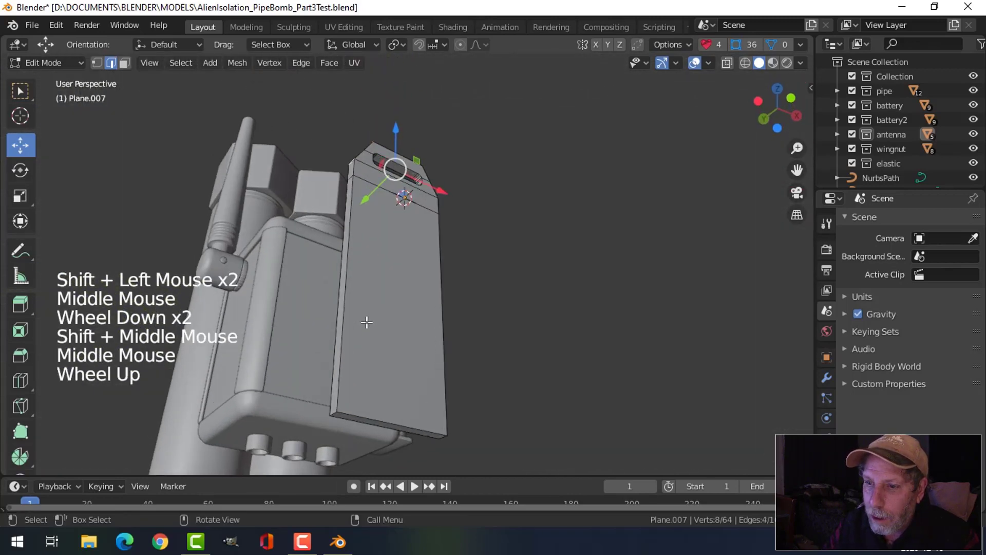
pyautogui.keyDown('shift'); pyautogui.click(335, 412); pyautogui.keyUp('shift')
pyautogui.moveTo(341, 412); pyautogui.dragTo(437, 385, button='middle')
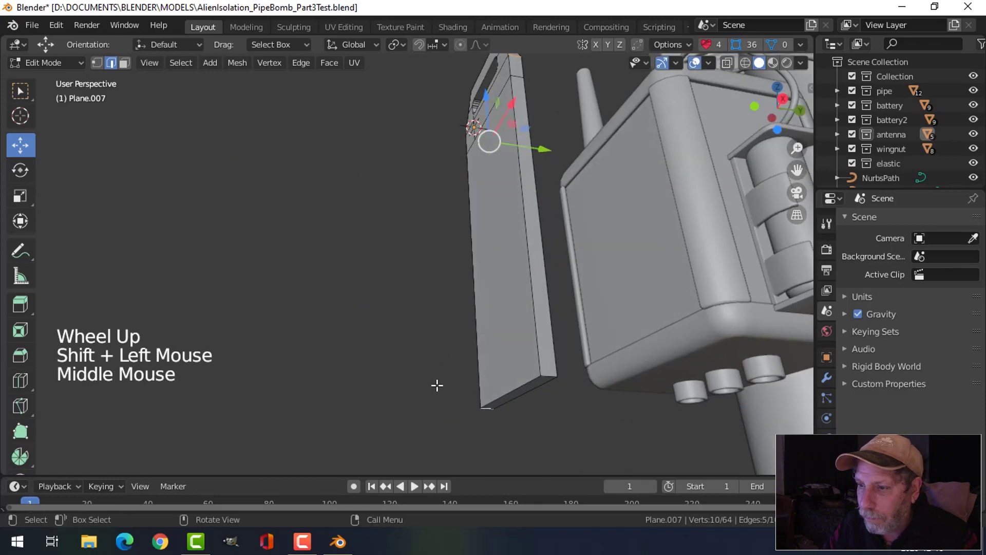
pyautogui.keyDown('shift'); pyautogui.click(549, 376); pyautogui.keyUp('shift')
pyautogui.moveTo(473, 205); pyautogui.dragTo(500, 165, button='middle')
pyautogui.scroll(-2, 468, 194)
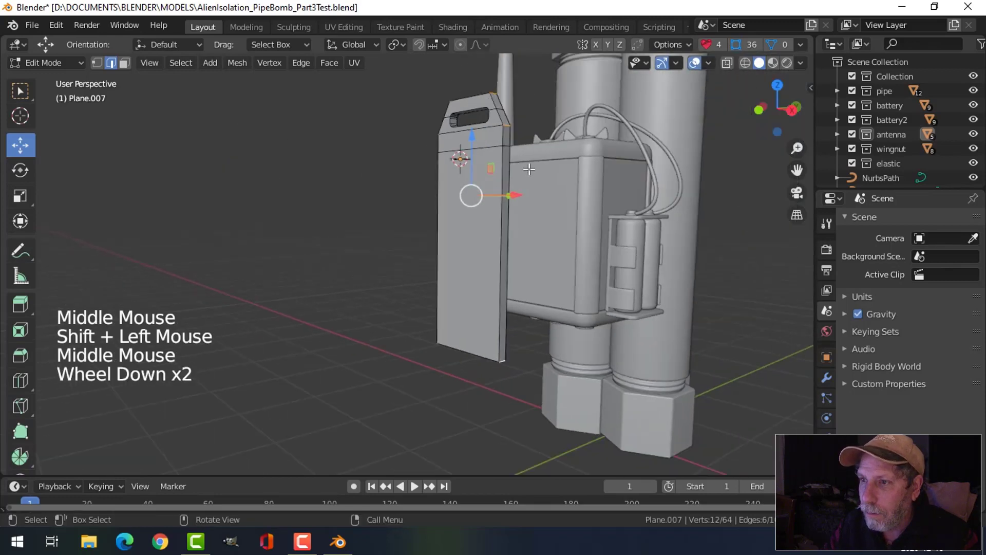
pyautogui.keyDown('shift'); pyautogui.moveTo(469, 193); pyautogui.dragTo(567, 272, button='middle'); pyautogui.keyUp('shift')
pyautogui.scroll(5, 507, 292)
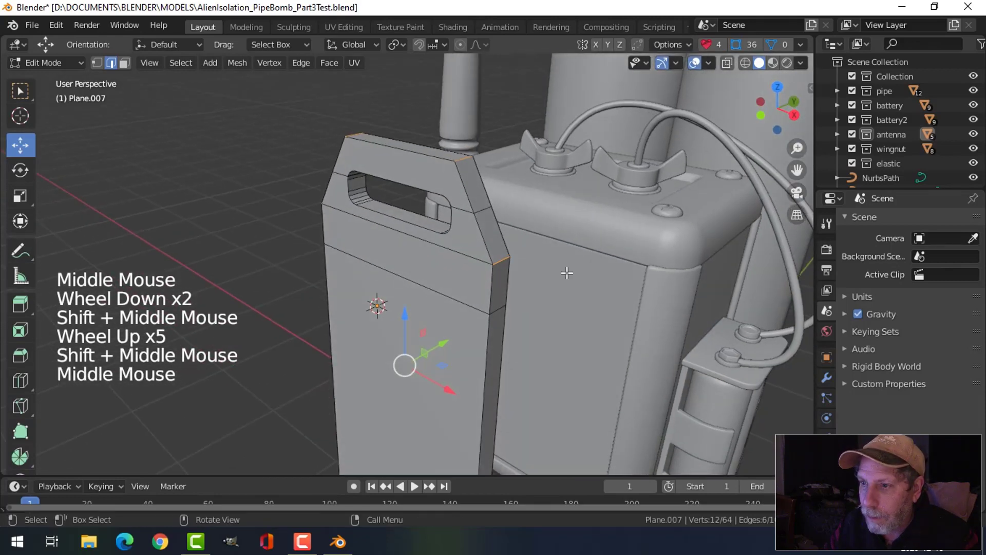
# Bevel the plate's corner edges, then select the top, right and left rim edge loops.
pyautogui.hotkey('ctrl', 'b')
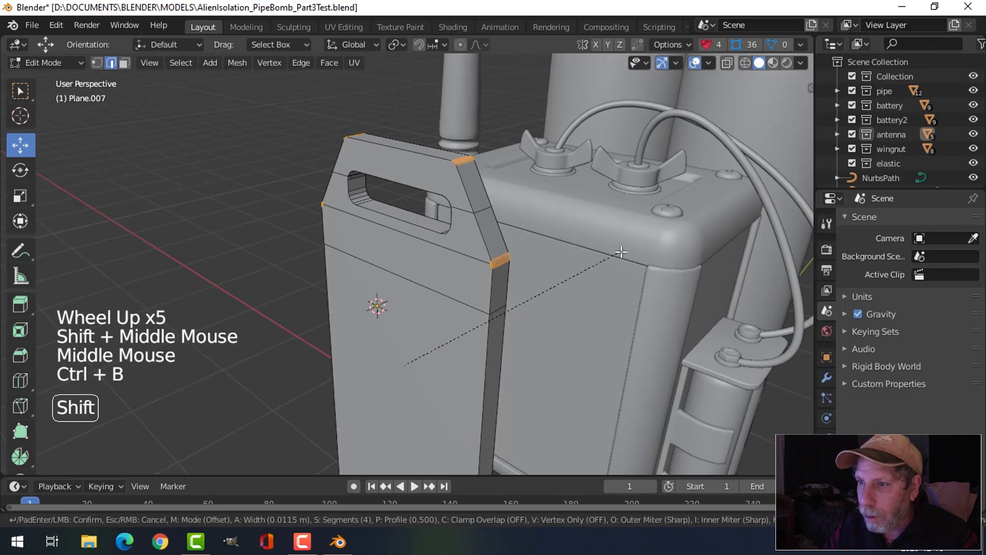
pyautogui.click(648, 235)
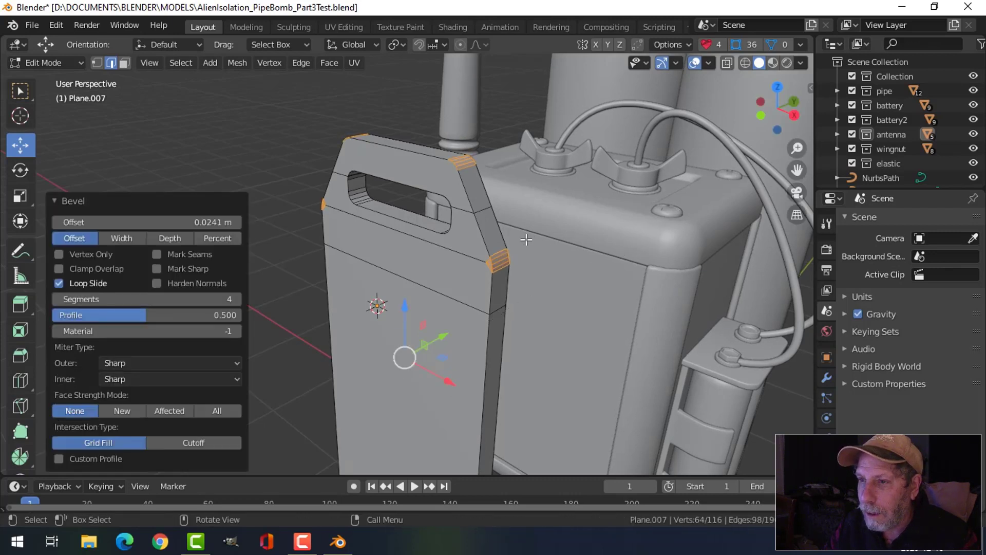
pyautogui.hotkey('alt', 'a')
pyautogui.keyDown('alt'); pyautogui.keyDown('shift'); pyautogui.click(460, 218); pyautogui.keyUp('shift'); pyautogui.keyUp('alt')
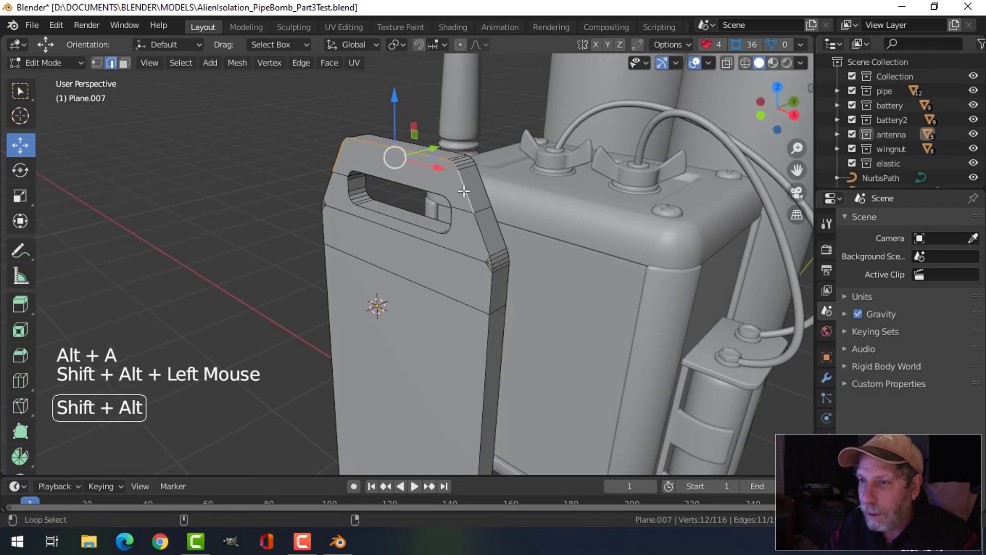
pyautogui.keyDown('alt'); pyautogui.keyDown('shift'); pyautogui.click(484, 231); pyautogui.keyUp('shift'); pyautogui.keyUp('alt')
pyautogui.keyDown('alt'); pyautogui.keyDown('shift'); pyautogui.click(321, 235); pyautogui.keyUp('shift'); pyautogui.keyUp('alt')
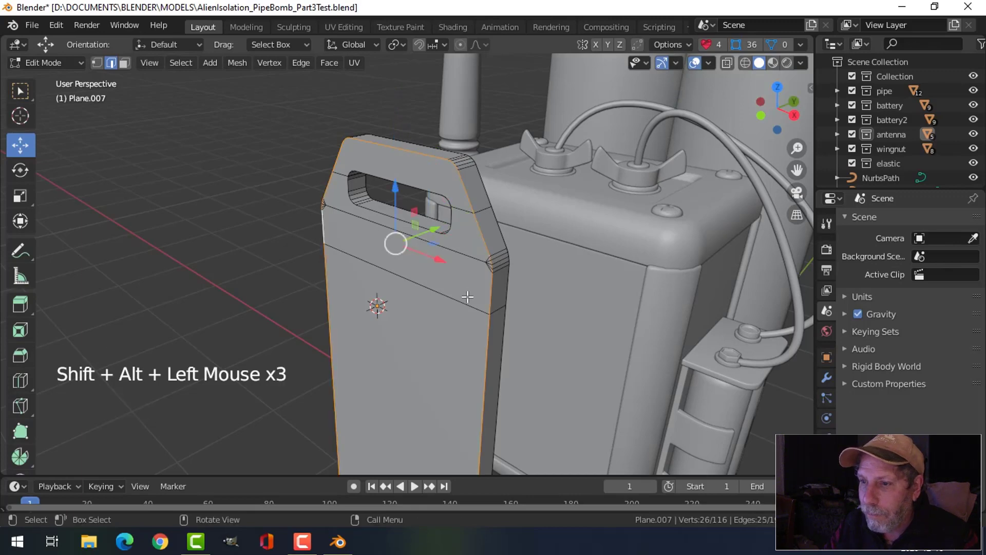
# Add the remaining rim loops and bevel the outer edges 0.00748 m with 4 segments.
pyautogui.scroll(-2, 468, 296)
pyautogui.keyDown('shift'); pyautogui.moveTo(467, 297); pyautogui.dragTo(463, 208, button='middle'); pyautogui.keyUp('shift')
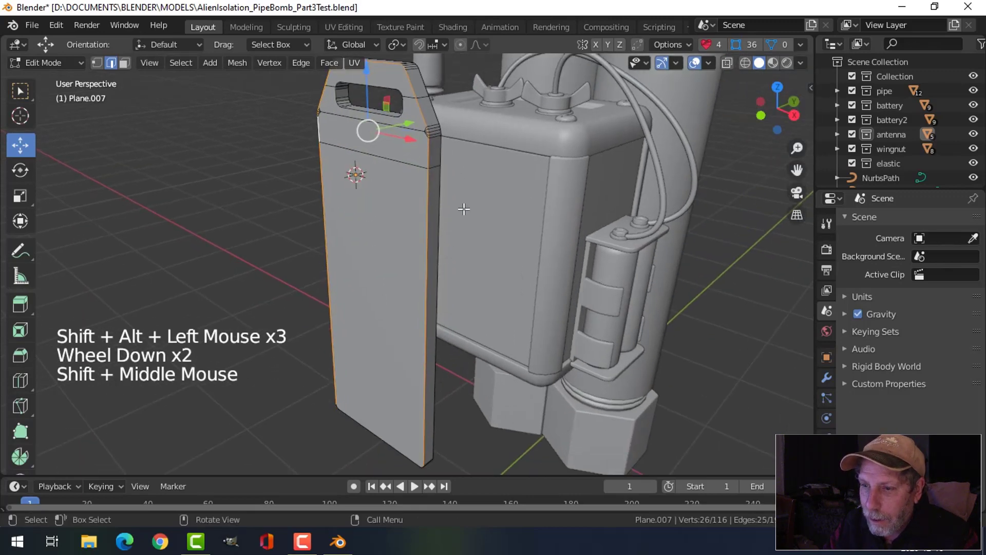
pyautogui.keyDown('alt'); pyautogui.keyDown('shift'); pyautogui.click(362, 420); pyautogui.keyUp('shift'); pyautogui.keyUp('alt')
pyautogui.moveTo(362, 419); pyautogui.dragTo(425, 292, button='middle')
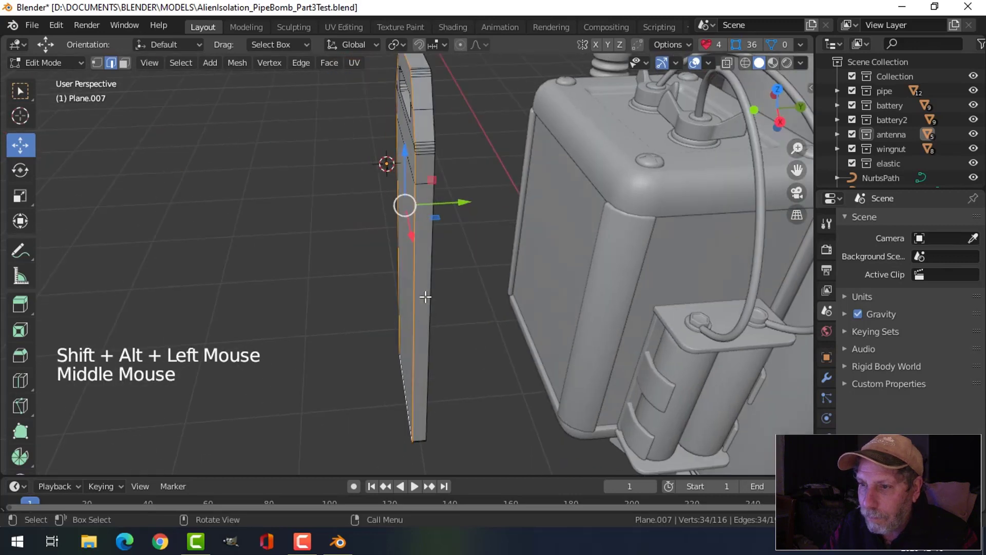
pyautogui.keyDown('alt'); pyautogui.keyDown('shift'); pyautogui.click(425, 292); pyautogui.keyUp('shift'); pyautogui.keyUp('alt')
pyautogui.moveTo(467, 234); pyautogui.dragTo(473, 121, button='middle')
pyautogui.keyDown('alt'); pyautogui.keyDown('shift'); pyautogui.click(476, 213); pyautogui.keyUp('shift'); pyautogui.keyUp('alt')
pyautogui.keyDown('alt'); pyautogui.keyDown('shift'); pyautogui.click(604, 171); pyautogui.keyUp('shift'); pyautogui.keyUp('alt')
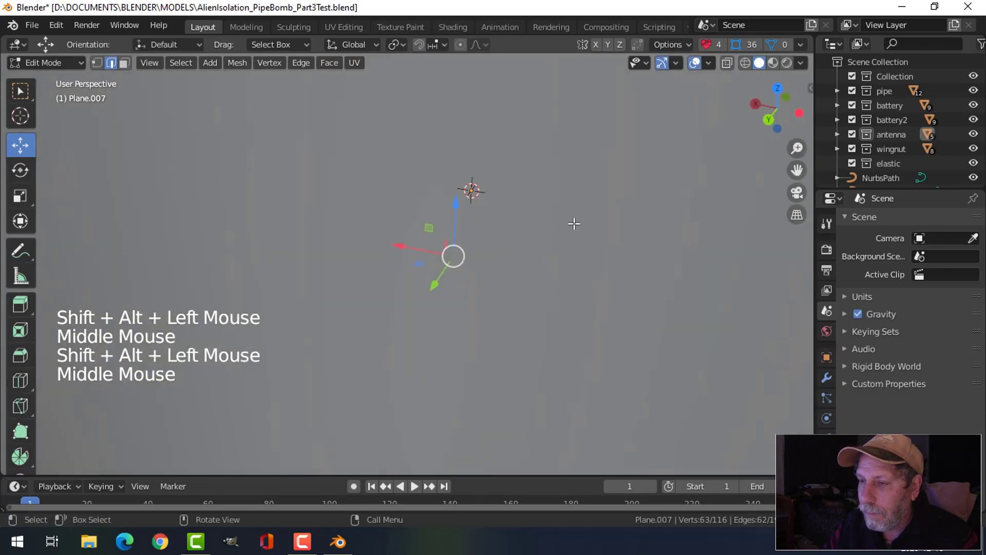
pyautogui.moveTo(572, 220)
pyautogui.mouseDown(button='middle')
pyautogui.moveTo(607, 236)
pyautogui.moveTo(586, 233)
pyautogui.mouseUp(button='middle')
pyautogui.keyDown('alt'); pyautogui.keyDown('shift'); pyautogui.click(518, 257); pyautogui.keyUp('shift'); pyautogui.keyUp('alt')
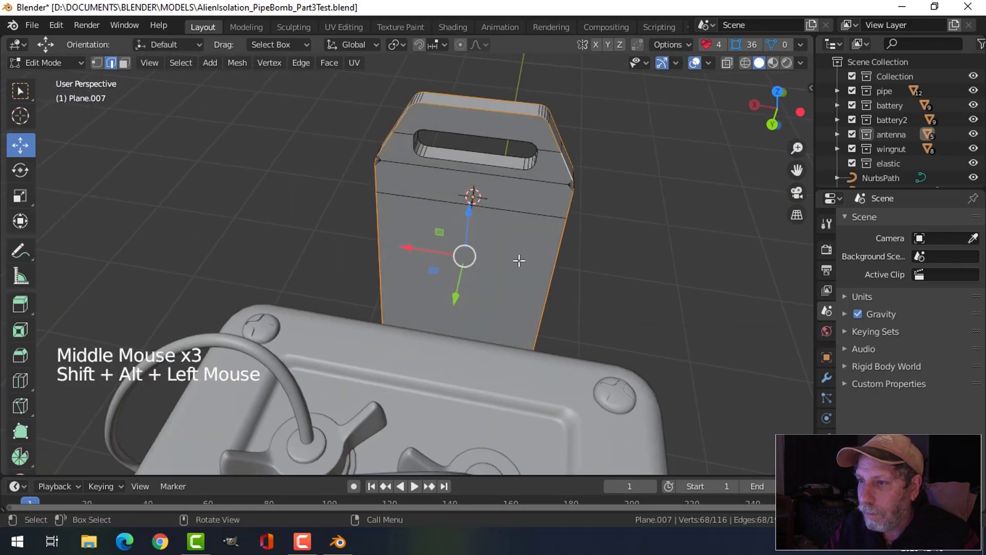
pyautogui.scroll(-2, 577, 275)
pyautogui.moveTo(578, 275); pyautogui.dragTo(493, 294, button='middle')
pyautogui.scroll(5, 488, 321)
pyautogui.hotkey('ctrl', 'b')
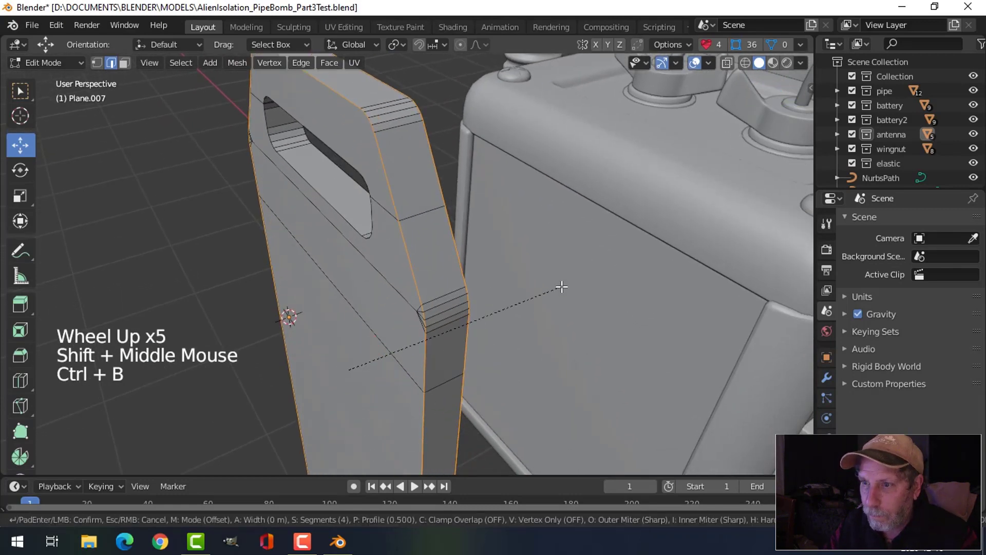
pyautogui.press('shift')
pyautogui.click(594, 275)
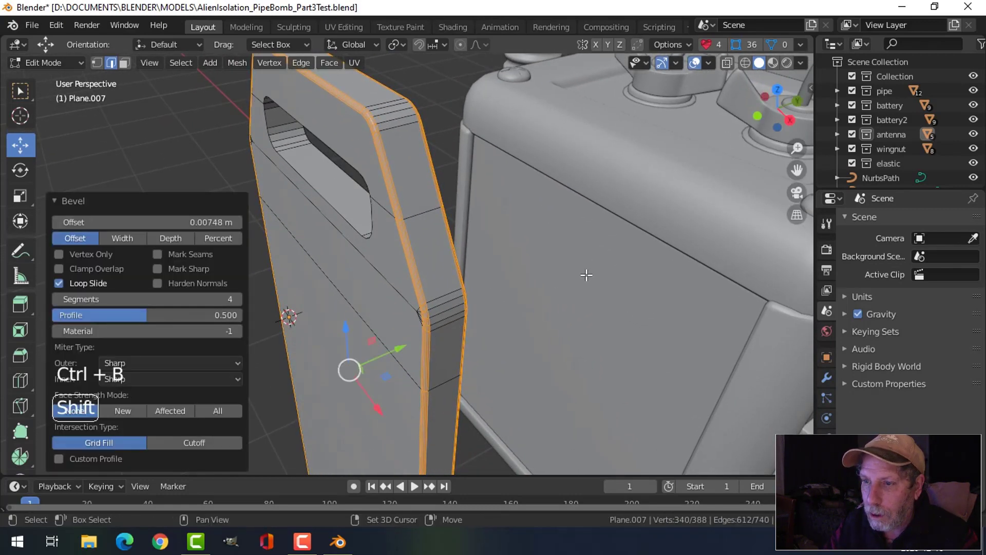
# Select the handle slot's edge loops and start beveling them.
pyautogui.hotkey('alt', 'a')
pyautogui.keyDown('alt'); pyautogui.keyDown('shift'); pyautogui.click(331, 163); pyautogui.keyUp('shift'); pyautogui.keyUp('alt')
pyautogui.keyDown('alt'); pyautogui.keyDown('shift'); pyautogui.click(323, 192); pyautogui.keyUp('shift'); pyautogui.keyUp('alt')
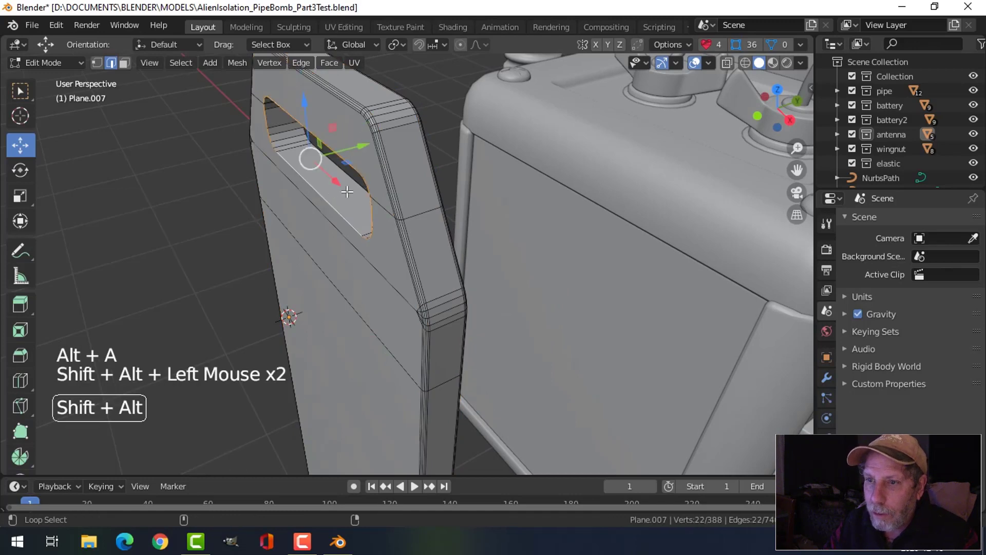
pyautogui.moveTo(324, 193); pyautogui.dragTo(364, 217, button='middle')
pyautogui.keyDown('alt'); pyautogui.keyDown('shift'); pyautogui.click(307, 105); pyautogui.keyUp('shift'); pyautogui.keyUp('alt')
pyautogui.scroll(-1, 366, 150)
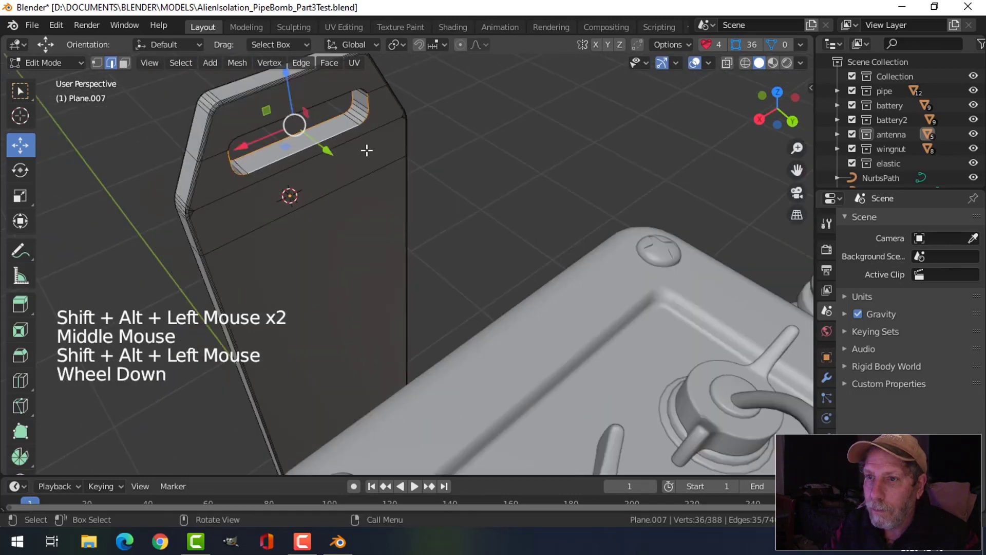
pyautogui.keyDown('alt'); pyautogui.keyDown('shift'); pyautogui.click(318, 98); pyautogui.keyUp('shift'); pyautogui.keyUp('alt')
pyautogui.moveTo(375, 200); pyautogui.dragTo(565, 205, button='middle')
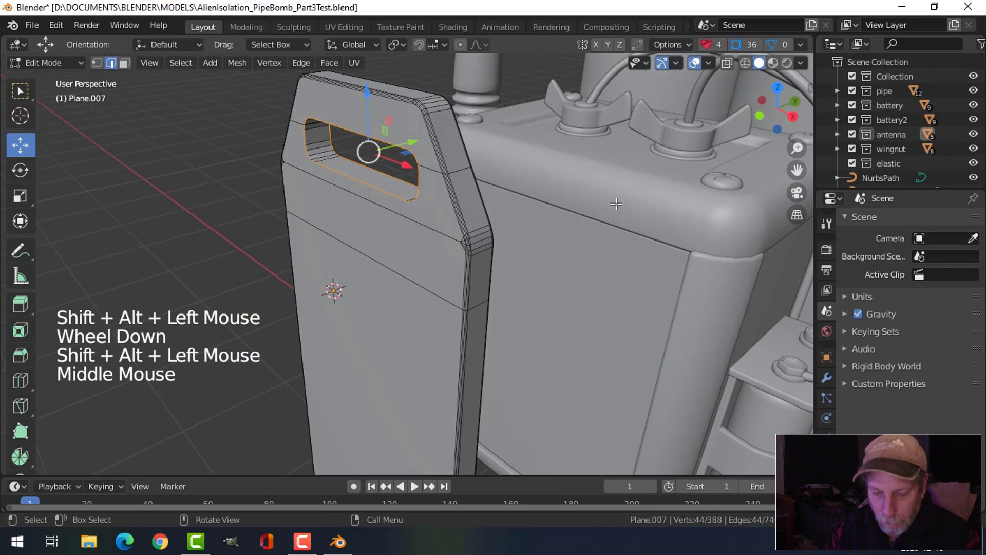
pyautogui.hotkey('ctrl', 'b')
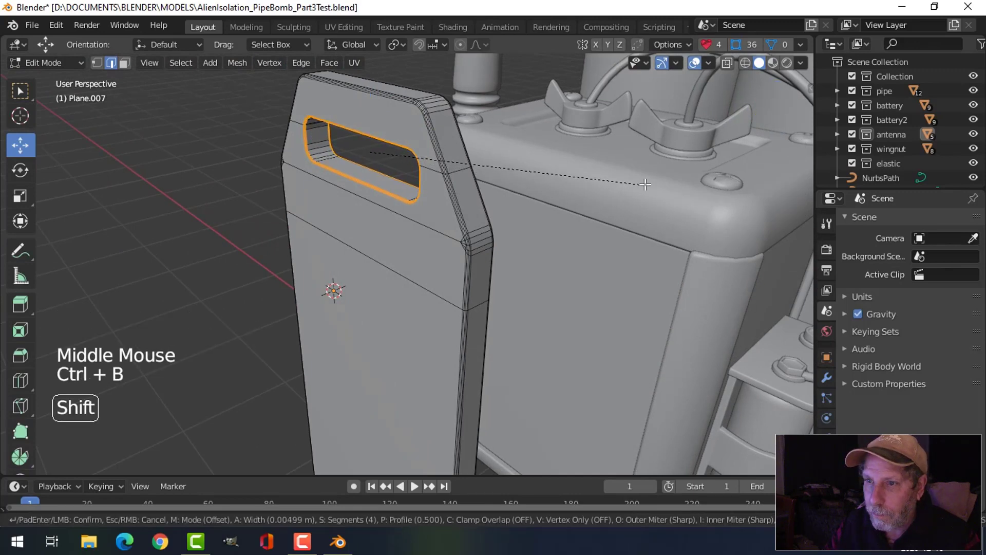
# Finish the slot edge bevel, return to Object Mode and select the back plate.
pyautogui.click(654, 178)
pyautogui.press('Tab')
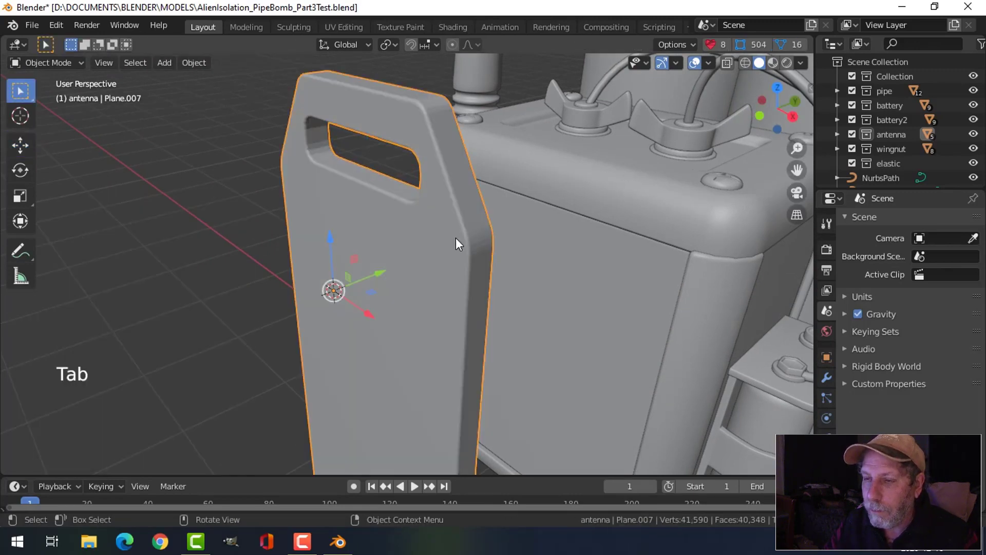
pyautogui.moveTo(455, 237); pyautogui.dragTo(454, 240, button='middle')
pyautogui.rightClick(452, 240)
pyautogui.scroll(-2, 439, 271)
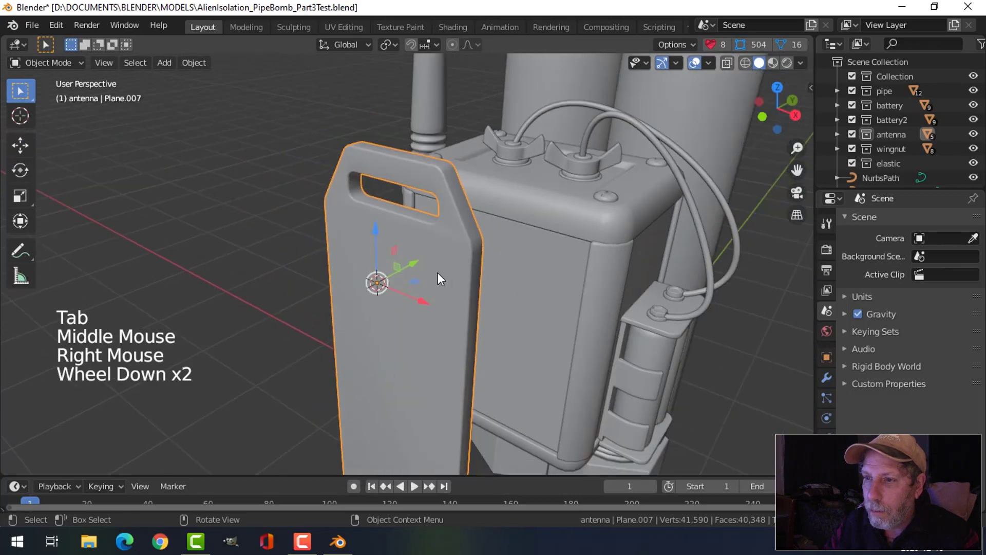
pyautogui.click(618, 278)
pyautogui.click(371, 253)
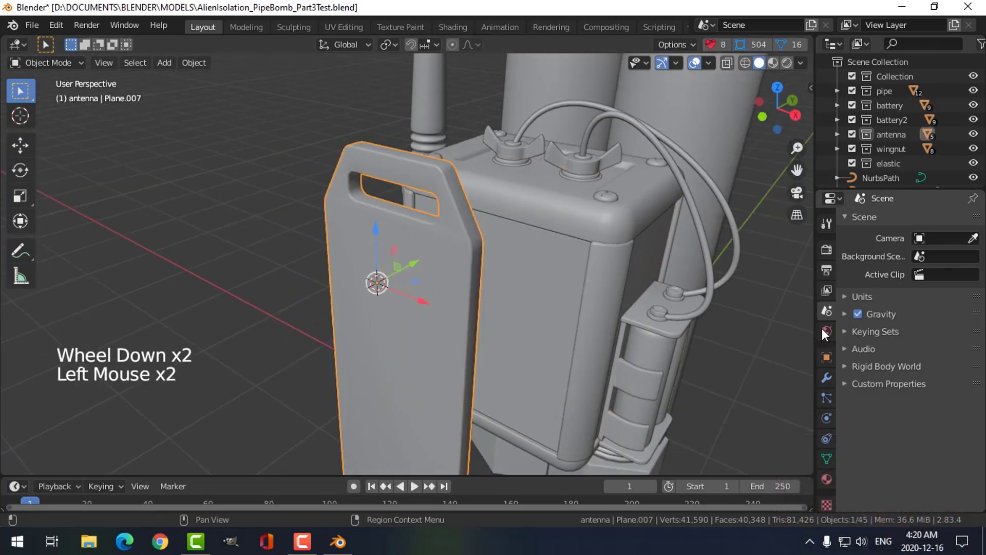
# Add a Weighted Normal modifier to the plate and enable Auto Smooth in its normals.
pyautogui.click(827, 378)
pyautogui.click(868, 221)
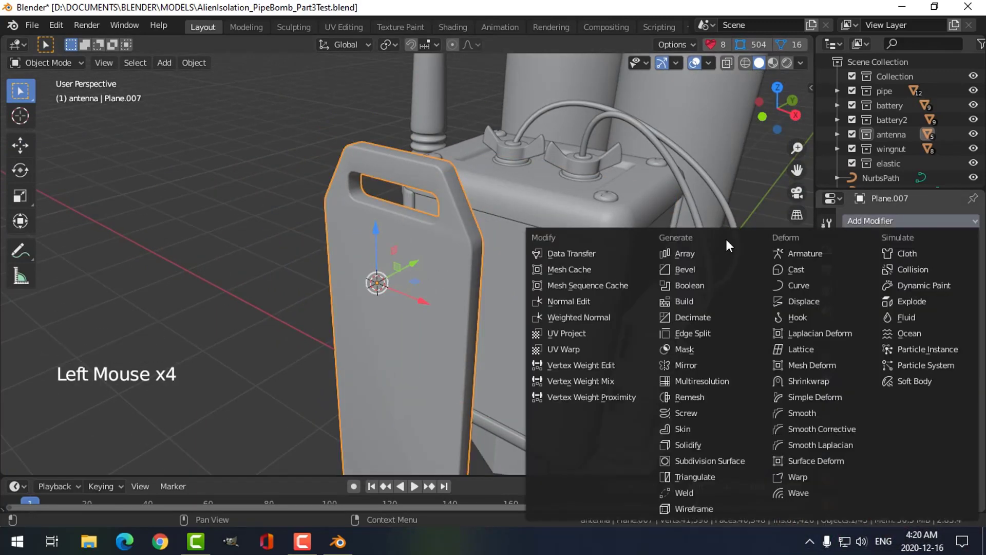
pyautogui.click(628, 317)
pyautogui.click(826, 460)
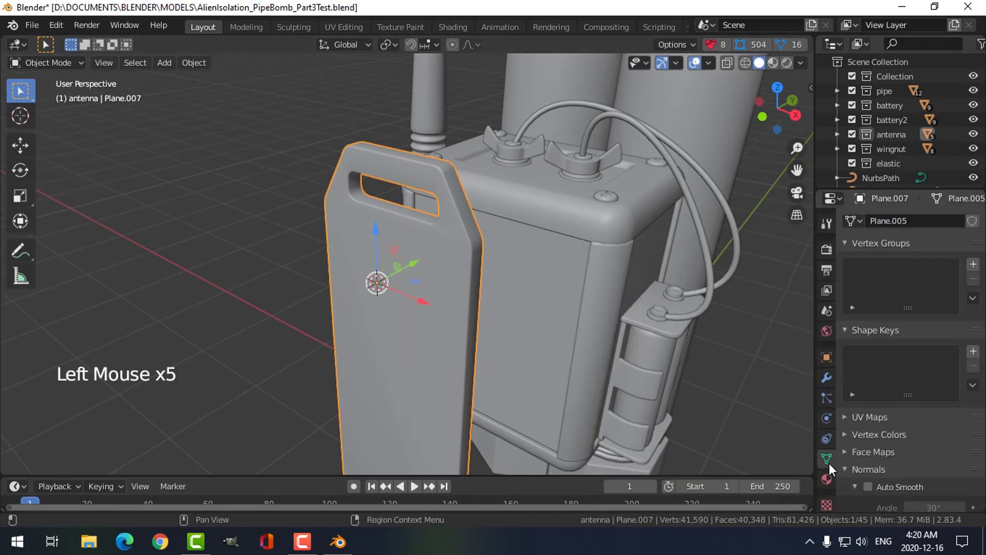
pyautogui.click(867, 487)
pyautogui.moveTo(553, 294); pyautogui.dragTo(517, 305, button='middle')
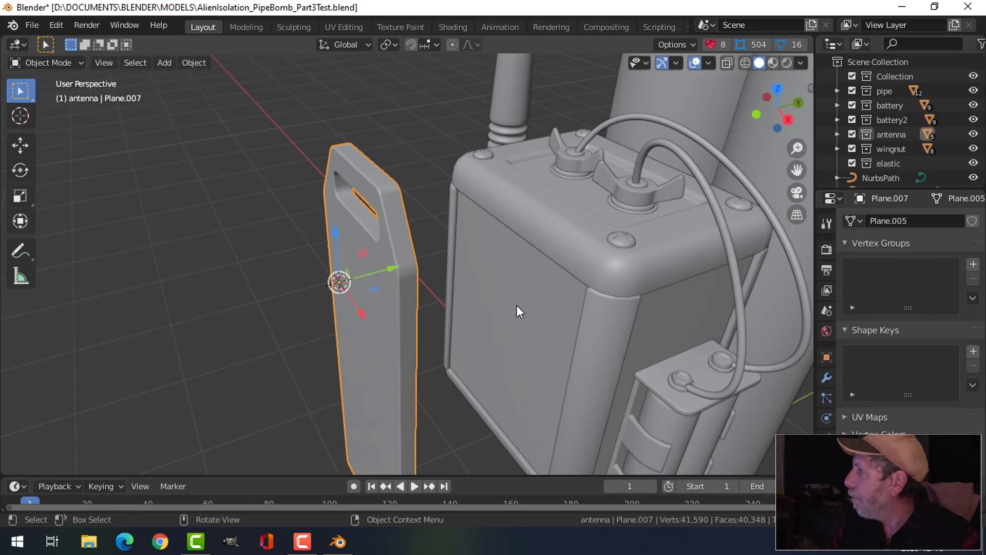
# Thicken the plate by scaling all its geometry along Y to 1.372.
pyautogui.scroll(-2, 454, 286)
pyautogui.moveTo(443, 286); pyautogui.dragTo(393, 268, button='middle')
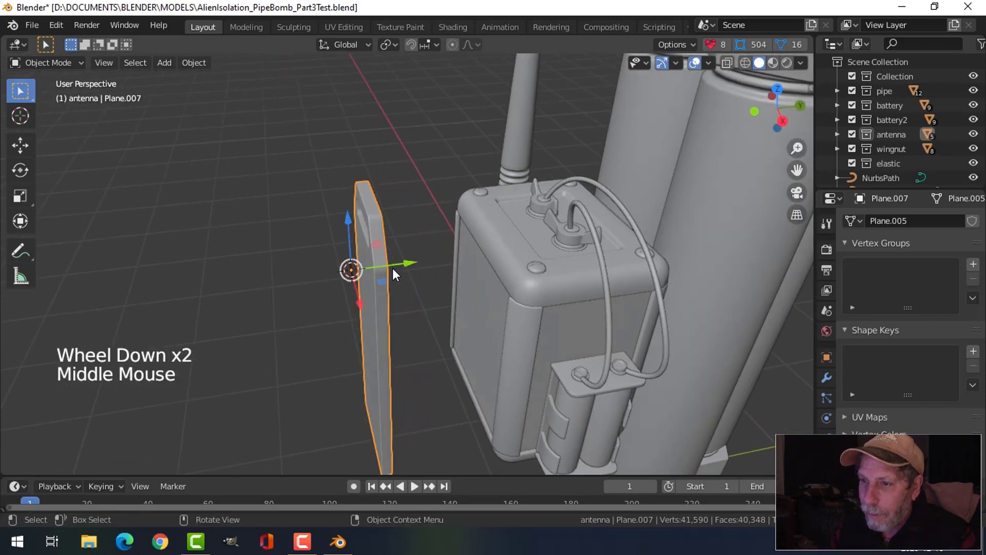
pyautogui.press('Tab')
pyautogui.press('a')
pyautogui.moveTo(452, 275); pyautogui.dragTo(444, 278, button='middle')
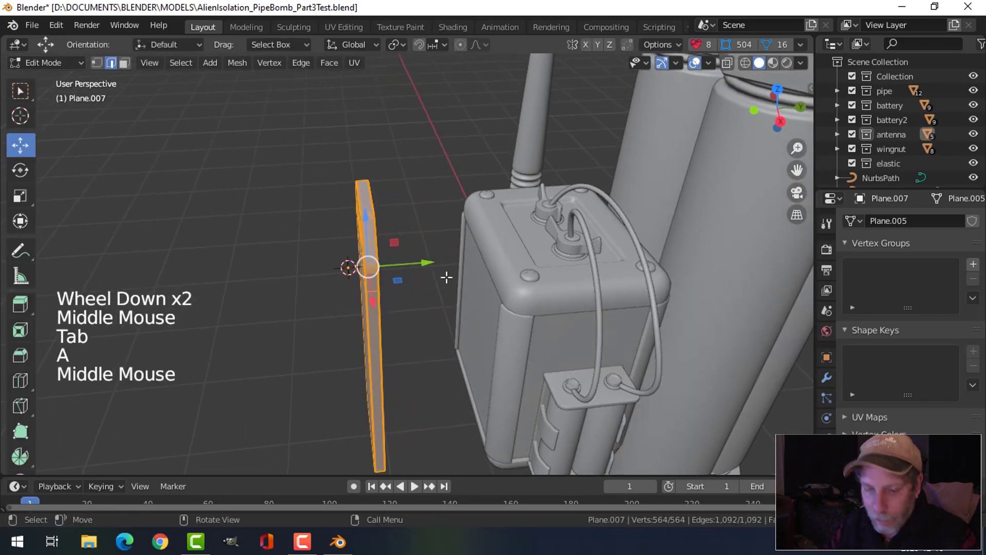
pyautogui.press('s')
pyautogui.click(475, 275)
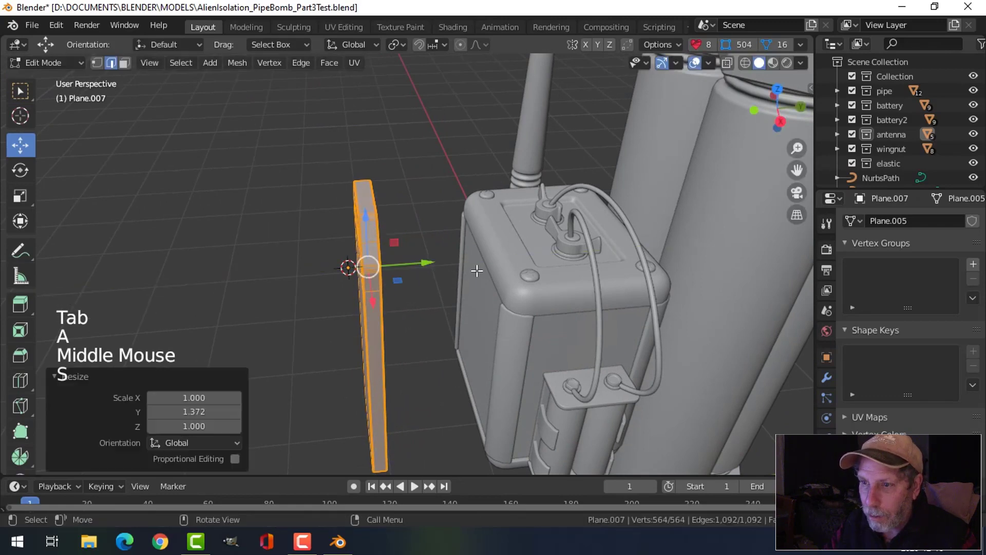
pyautogui.press('Tab')
# Move the plate 1.6785 m along Y so it sits behind the battery box.
pyautogui.moveTo(423, 263); pyautogui.dragTo(670, 221)
pyautogui.moveTo(670, 221); pyautogui.dragTo(644, 221, button='middle')
pyautogui.moveTo(670, 309); pyautogui.dragTo(680, 305)
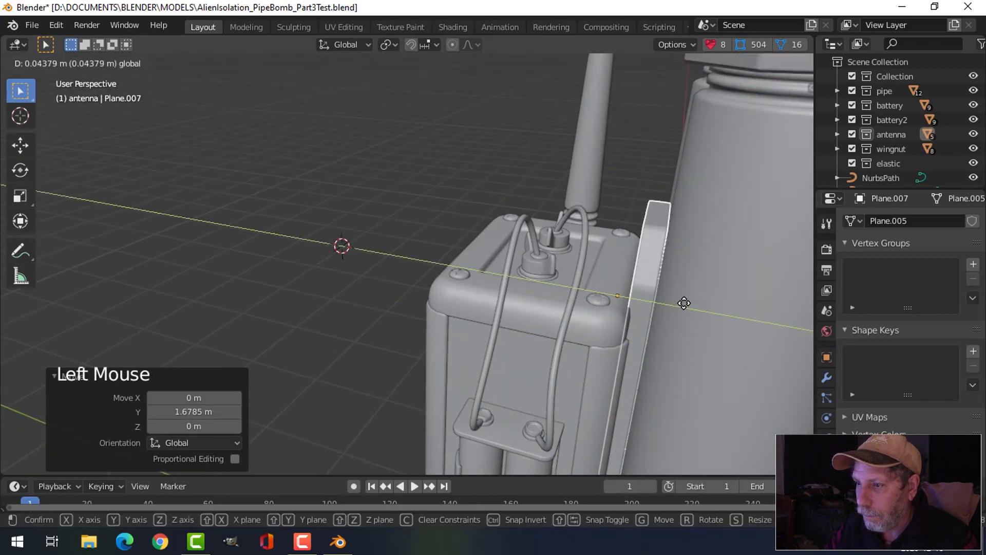
pyautogui.moveTo(685, 303); pyautogui.dragTo(683, 303)
pyautogui.hotkey('alt', 'a')
pyautogui.moveTo(618, 293); pyautogui.dragTo(770, 246, button='middle')
pyautogui.scroll(-1, 770, 246)
pyautogui.scroll(-1, 664, 288)
pyautogui.keyDown('shift'); pyautogui.moveTo(663, 289); pyautogui.dragTo(484, 245, button='middle'); pyautogui.keyUp('shift')
pyautogui.scroll(-2, 511, 236)
pyautogui.scroll(6, 452, 258)
pyautogui.keyDown('shift'); pyautogui.moveTo(565, 239); pyautogui.dragTo(497, 223, button='middle'); pyautogui.keyUp('shift')
pyautogui.scroll(-2, 452, 232)
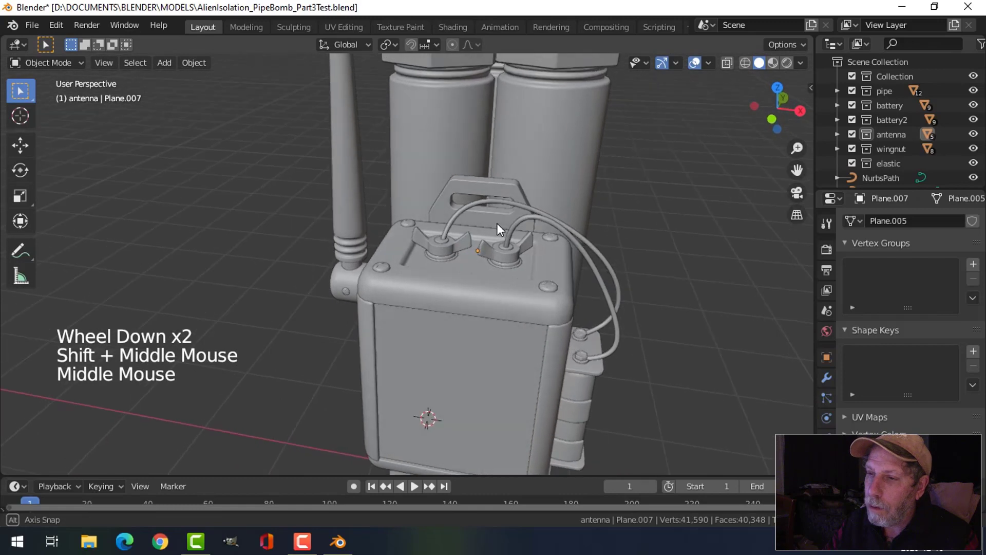
# Orbit and zoom around the battery box, clip and pipe to inspect the fitted plate.
pyautogui.scroll(-4, 523, 236)
pyautogui.keyDown('shift'); pyautogui.moveTo(551, 255); pyautogui.dragTo(587, 240, button='middle'); pyautogui.keyUp('shift')
pyautogui.scroll(2, 436, 261)
pyautogui.scroll(2, 504, 261)
pyautogui.scroll(2, 540, 222)
pyautogui.scroll(2, 567, 233)
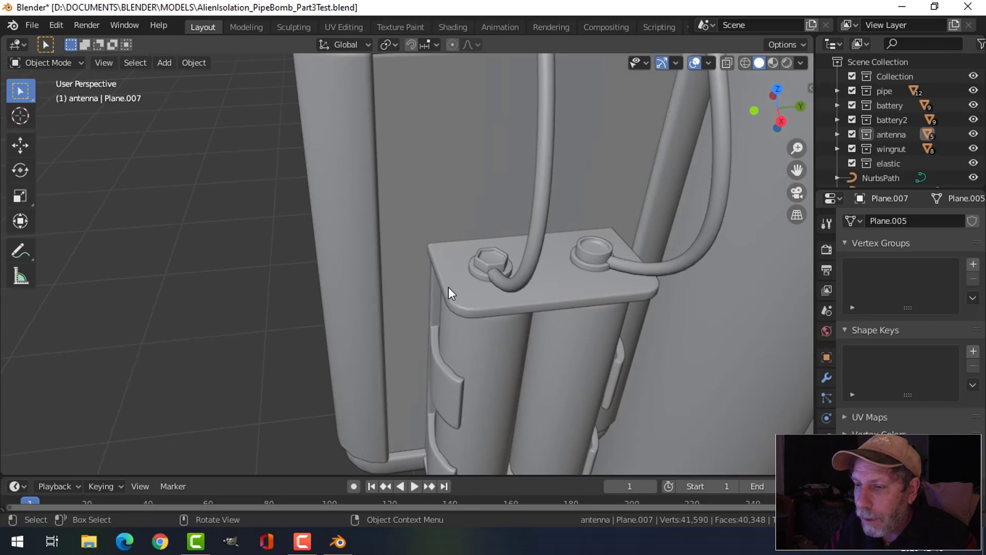
pyautogui.moveTo(450, 287); pyautogui.dragTo(519, 282, button='middle')
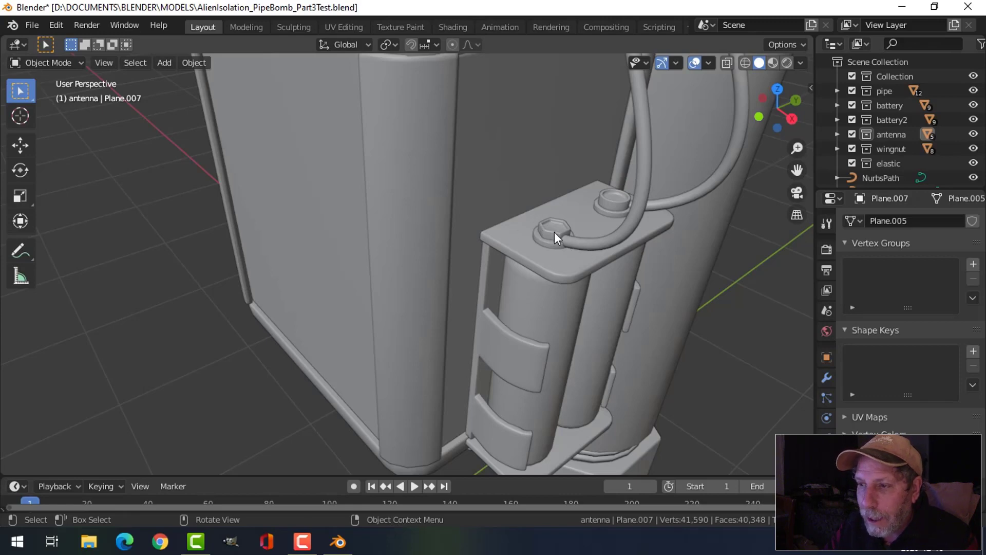
pyautogui.scroll(-2, 554, 233)
pyautogui.keyDown('shift'); pyautogui.moveTo(554, 235); pyautogui.dragTo(491, 249, button='middle'); pyautogui.keyUp('shift')
pyautogui.scroll(-3, 503, 259)
pyautogui.scroll(3, 500, 212)
pyautogui.scroll(3, 496, 227)
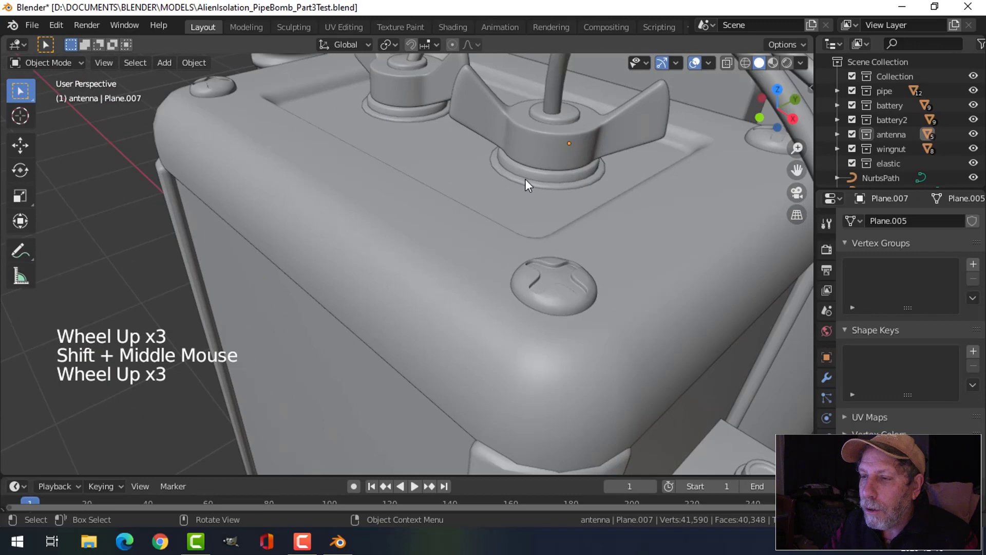
pyautogui.scroll(-3, 554, 193)
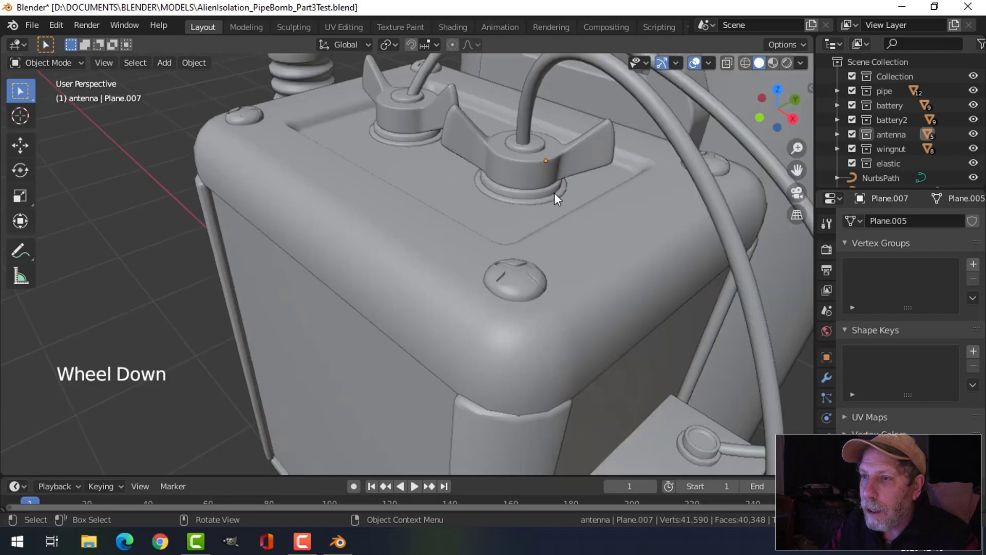
pyautogui.keyDown('shift'); pyautogui.moveTo(562, 210); pyautogui.dragTo(517, 220, button='middle'); pyautogui.keyUp('shift')
pyautogui.scroll(-3, 516, 220)
pyautogui.moveTo(432, 248)
pyautogui.mouseDown(button='middle')
pyautogui.moveTo(606, 194)
pyautogui.moveTo(443, 233)
pyautogui.mouseUp(button='middle')
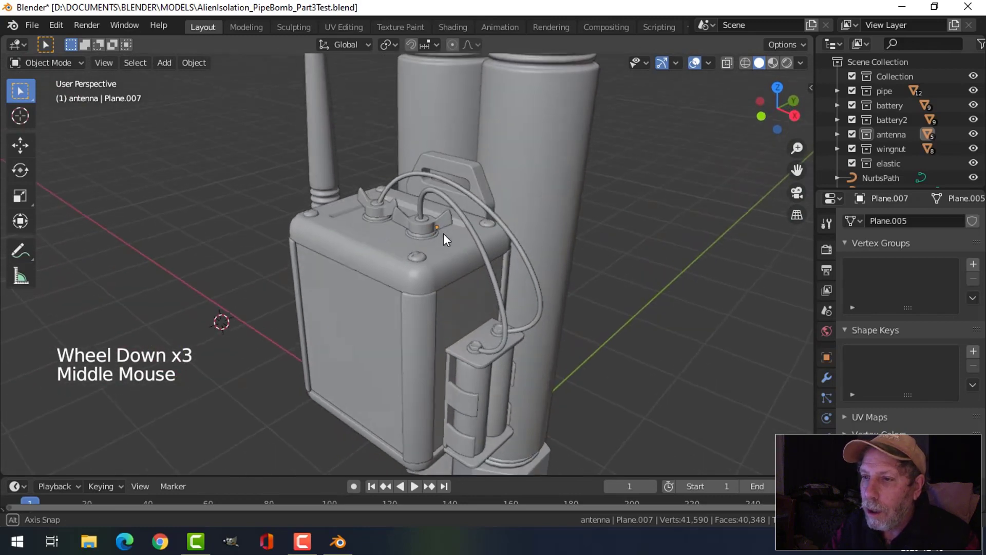
pyautogui.scroll(-2, 443, 234)
pyautogui.keyDown('shift'); pyautogui.moveTo(499, 217); pyautogui.dragTo(439, 233, button='middle'); pyautogui.keyUp('shift')
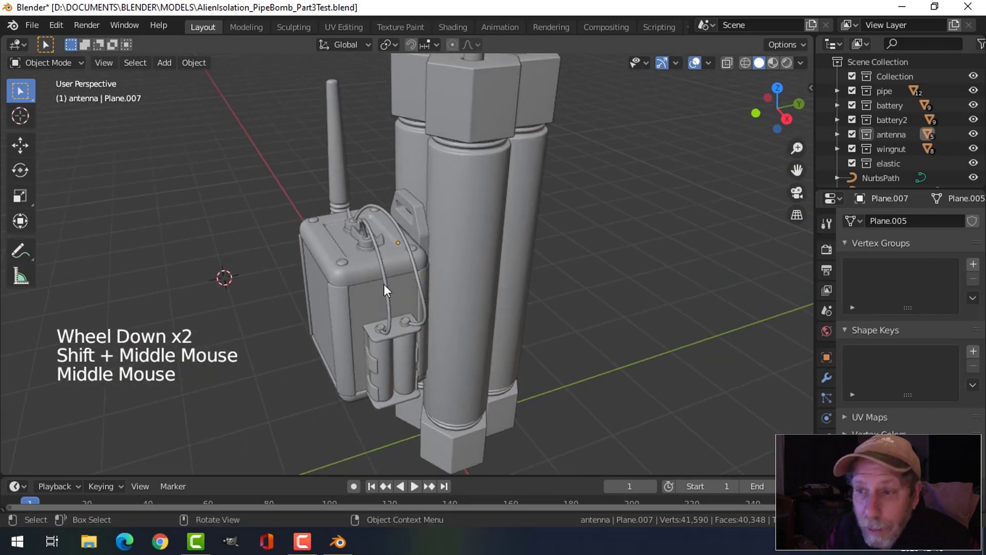
pyautogui.moveTo(494, 290); pyautogui.dragTo(402, 250, button='middle')
# Check the whole pipe bomb and save it as AlienIsolation_PipeBomb_Part3Test.blend.
pyautogui.scroll(3, 408, 214)
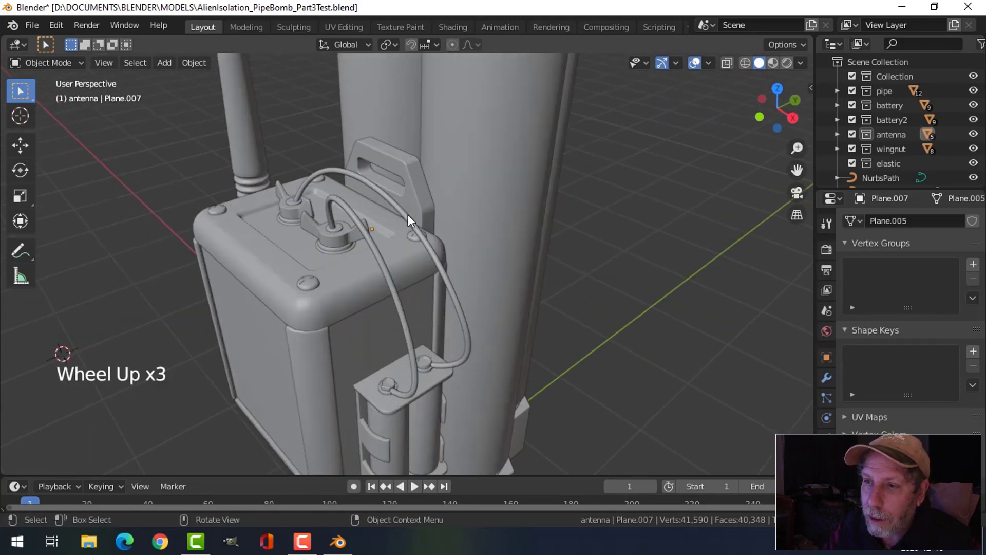
pyautogui.keyDown('shift'); pyautogui.moveTo(408, 214); pyautogui.dragTo(491, 252, button='middle'); pyautogui.keyUp('shift')
pyautogui.scroll(2, 371, 251)
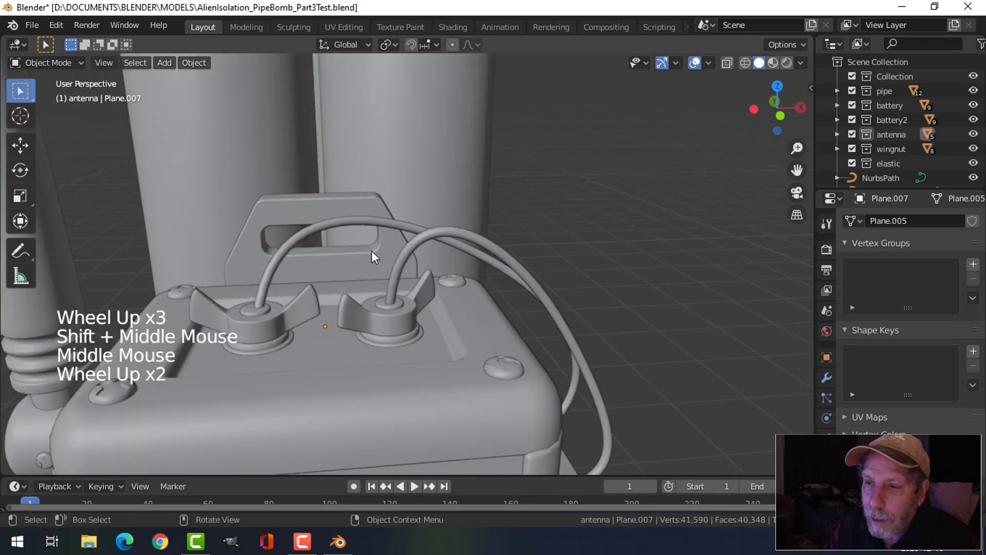
pyautogui.keyDown('shift'); pyautogui.moveTo(314, 251); pyautogui.dragTo(395, 251, button='middle'); pyautogui.keyUp('shift')
pyautogui.moveTo(396, 251); pyautogui.dragTo(383, 223, button='middle')
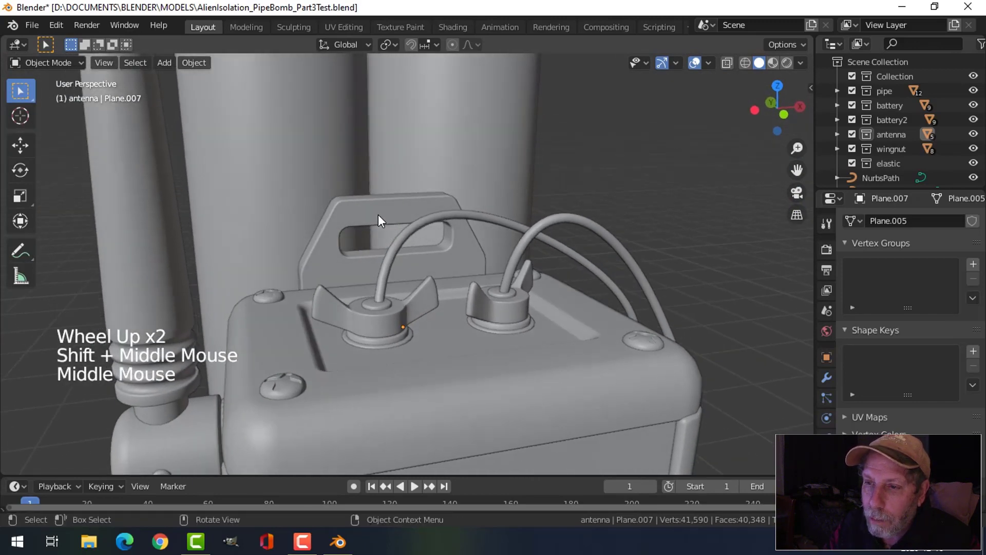
pyautogui.scroll(-5, 414, 248)
pyautogui.moveTo(504, 261); pyautogui.dragTo(457, 282, button='middle')
pyautogui.hotkey('ctrl', 's')
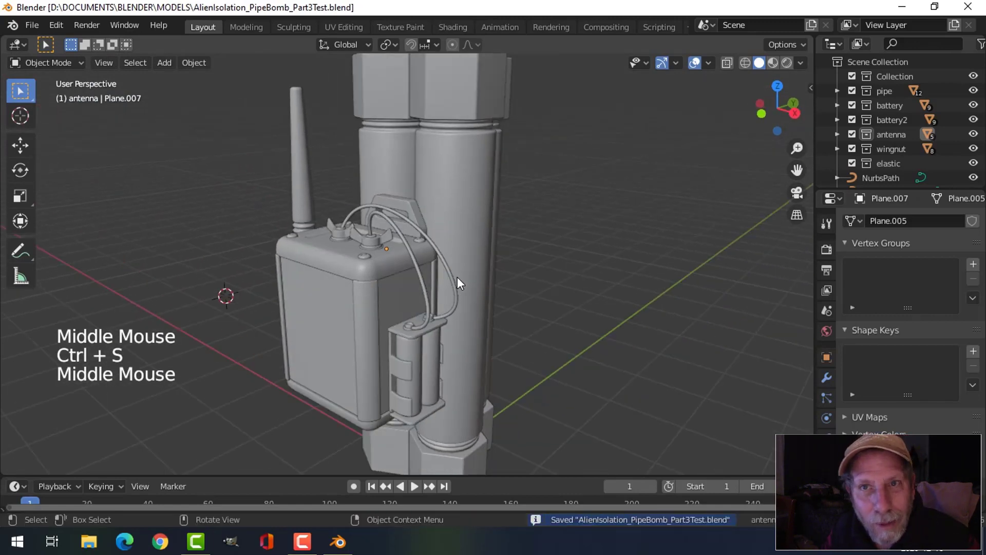